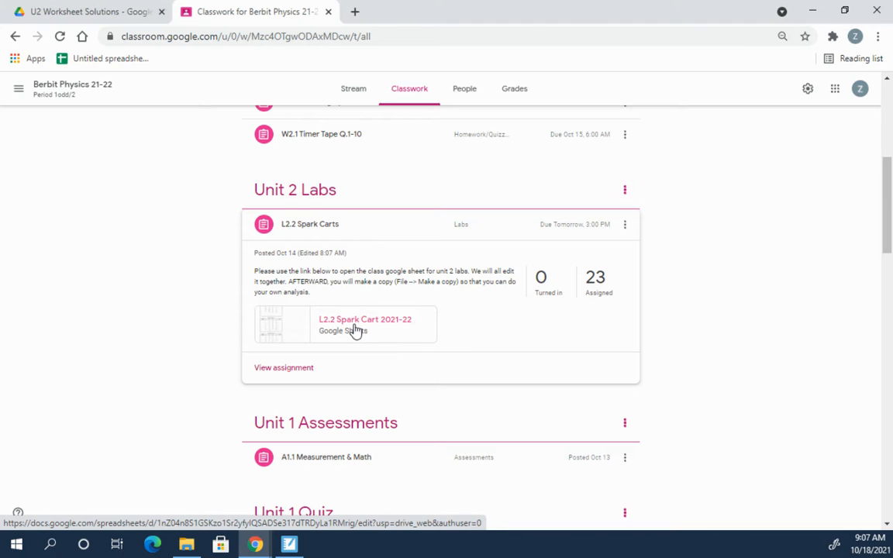
Open the L2.2 Spark Cart 2021-22 spreadsheet from the assignment and look through the Steady, Husky and Tank Cart tables.
click(354, 330)
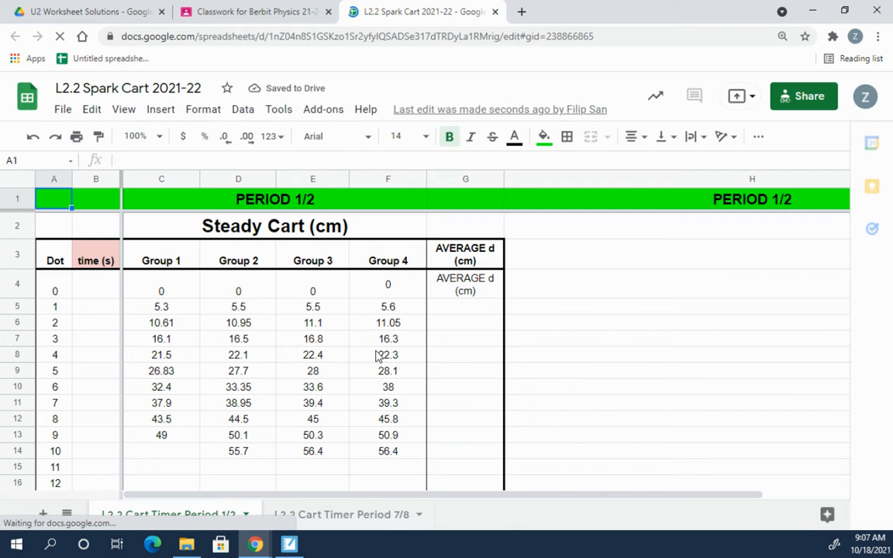
scroll(326, 346, down, 5)
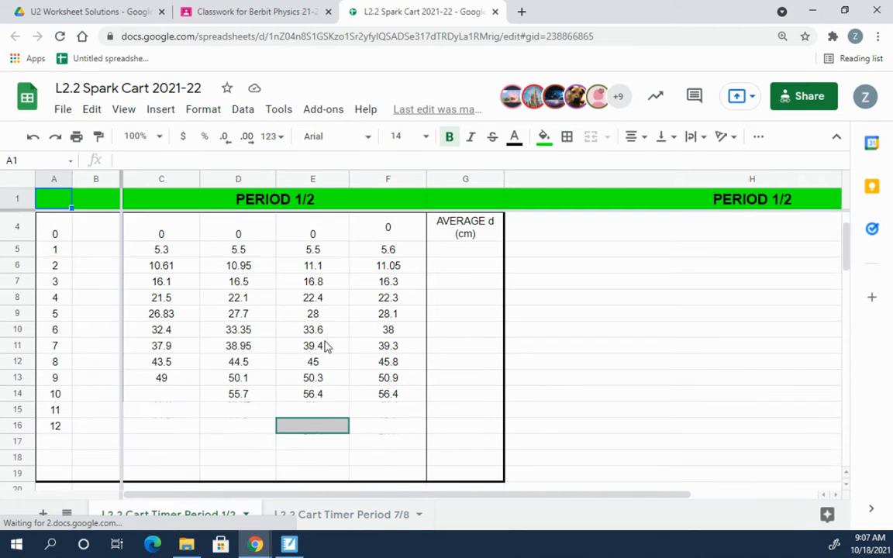
scroll(326, 346, down, 5)
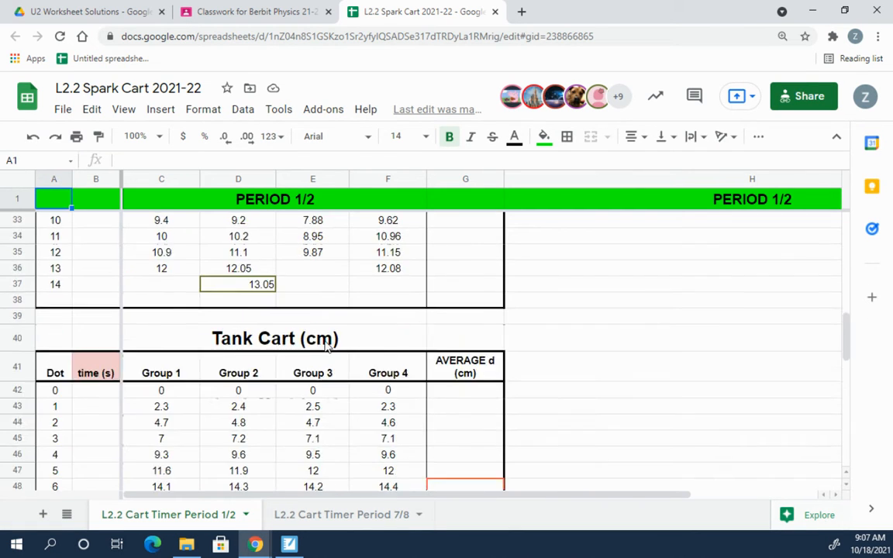
scroll(325, 347, down, 3)
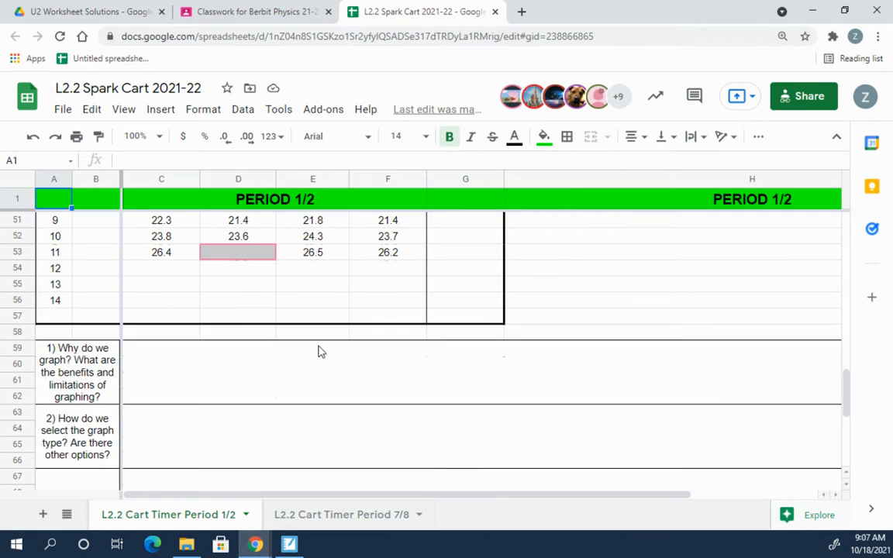
scroll(321, 351, up, 5)
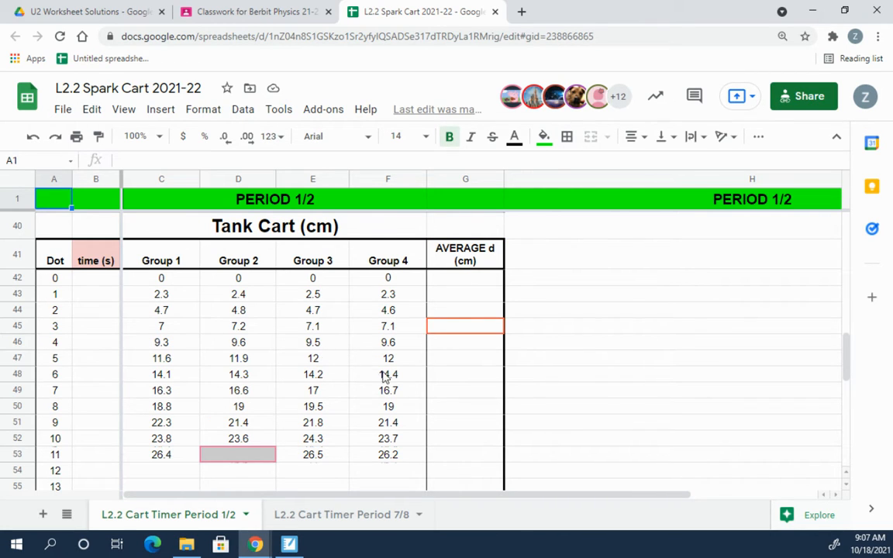
scroll(379, 329, up, 5)
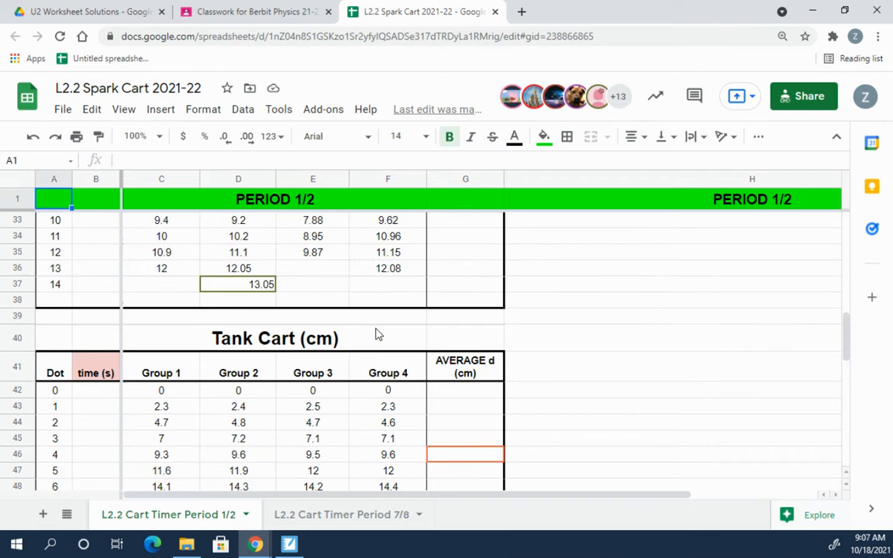
scroll(361, 332, up, 1)
scroll(361, 332, down, 2)
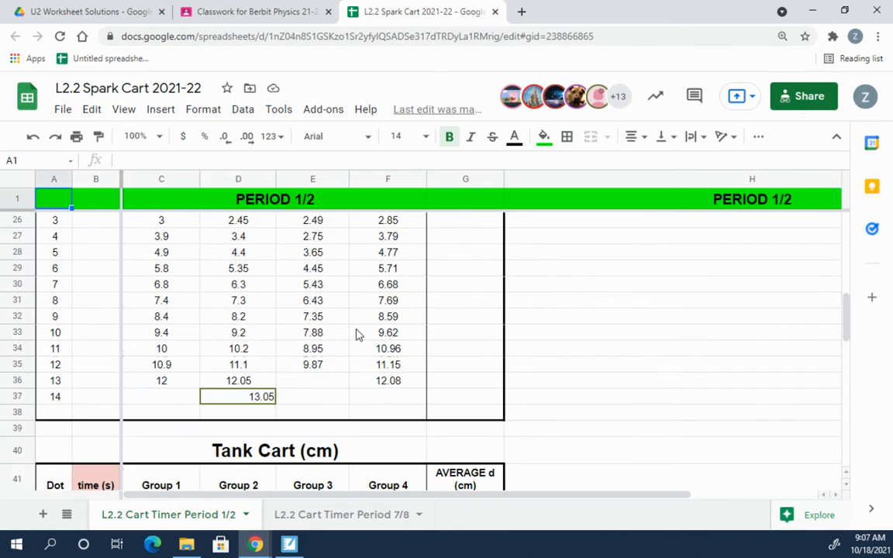
scroll(357, 334, up, 2)
scroll(357, 334, down, 2)
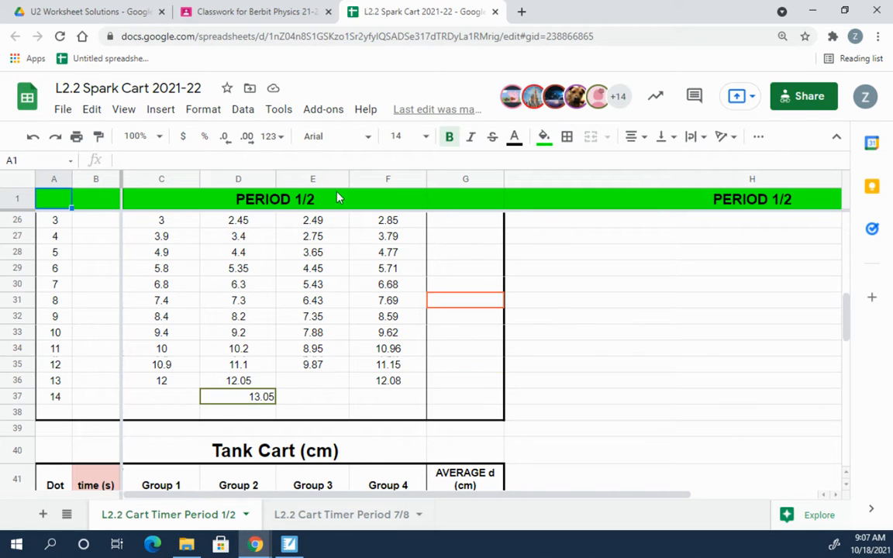
Centre the Group 2 value for dot 14 in cell D37 of the Husky Cart table.
click(634, 137)
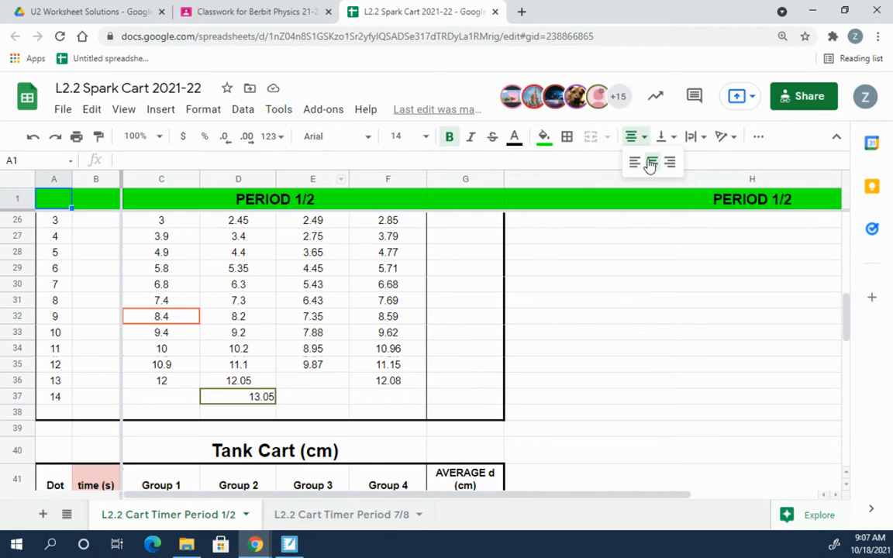
click(653, 164)
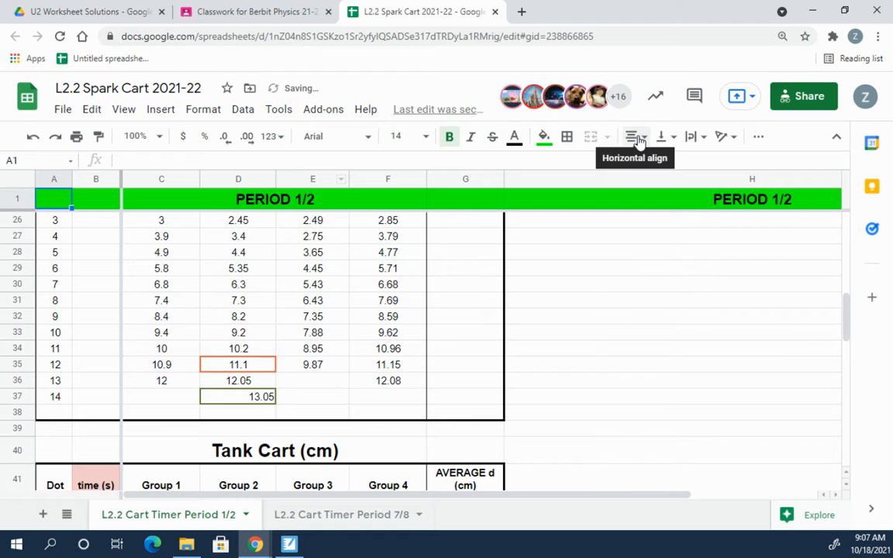
click(322, 403)
click(263, 398)
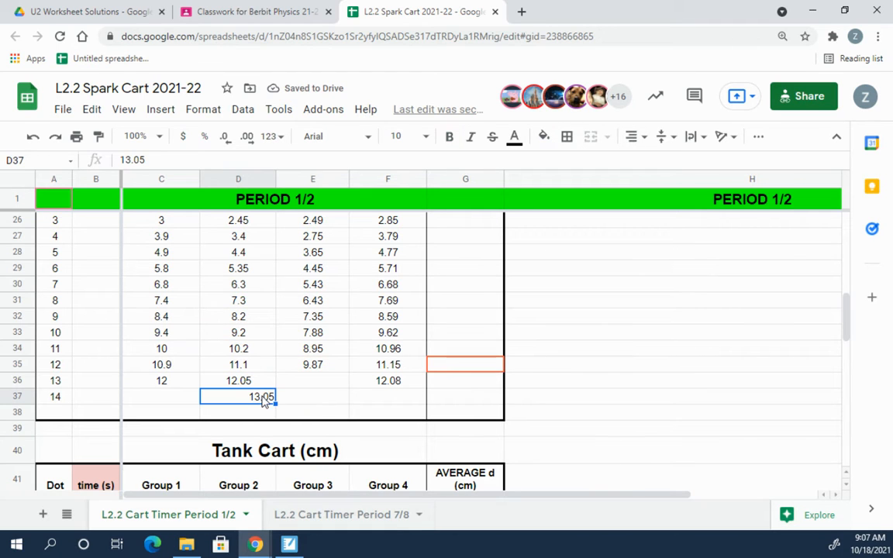
click(630, 140)
click(652, 165)
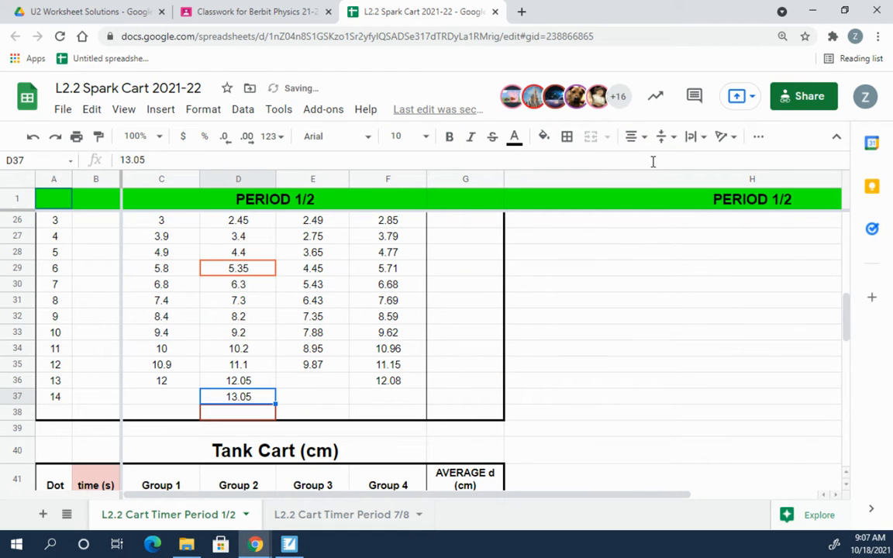
click(321, 325)
Begin making a copy of the whole spreadsheet and select the words "Copy of" in its proposed name.
scroll(175, 361, up, 2)
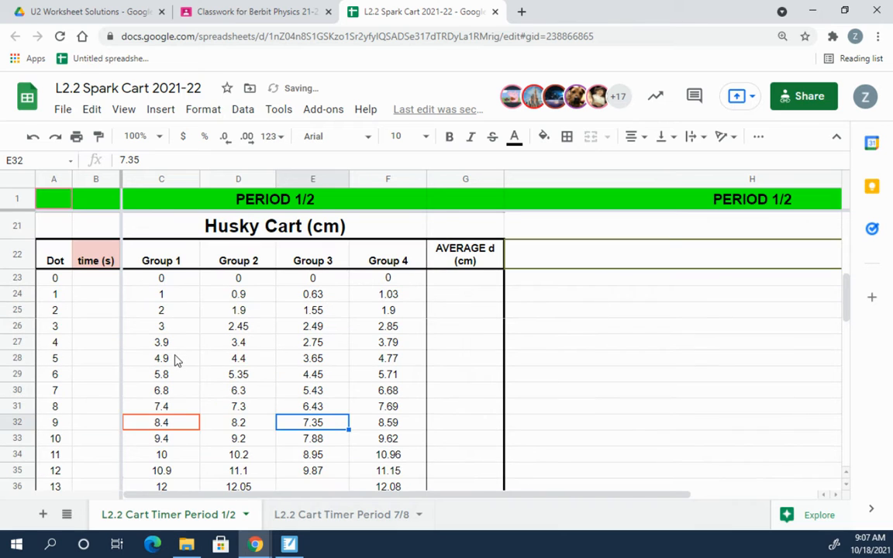
scroll(166, 358, up, 5)
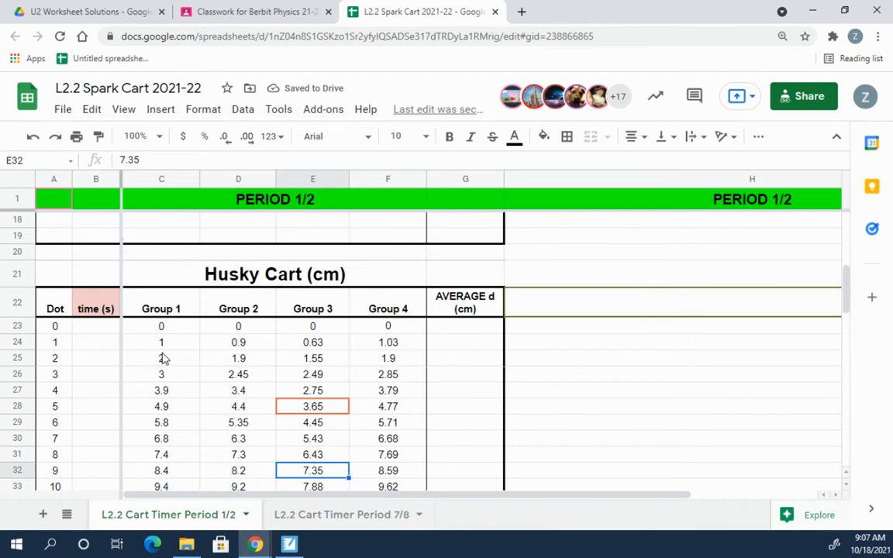
scroll(163, 357, up, 3)
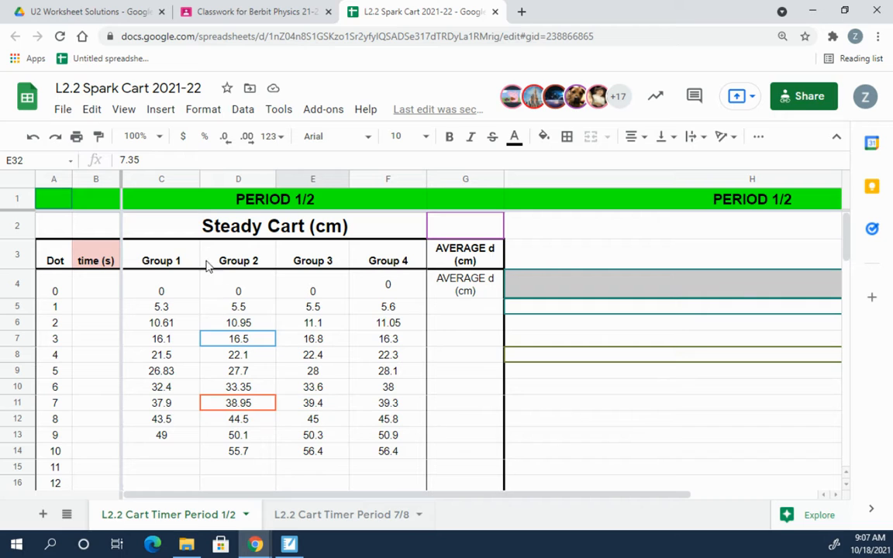
click(62, 112)
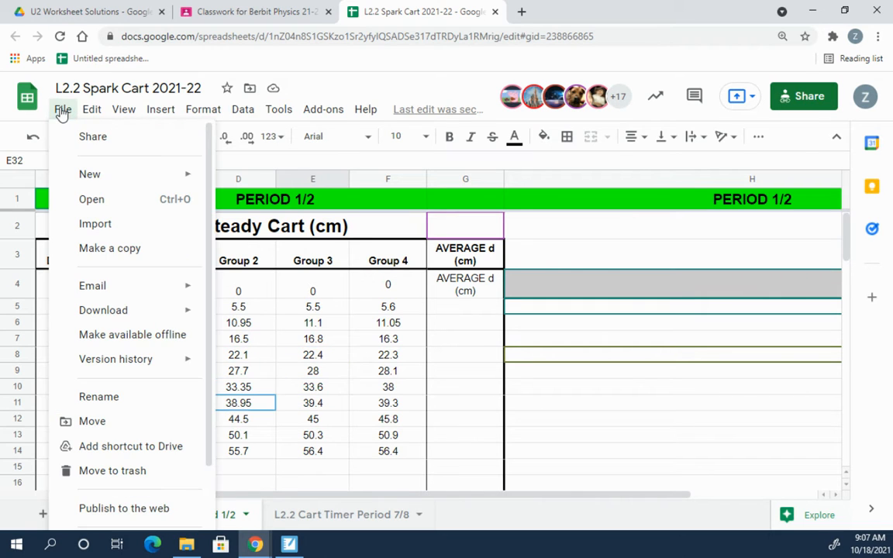
click(112, 248)
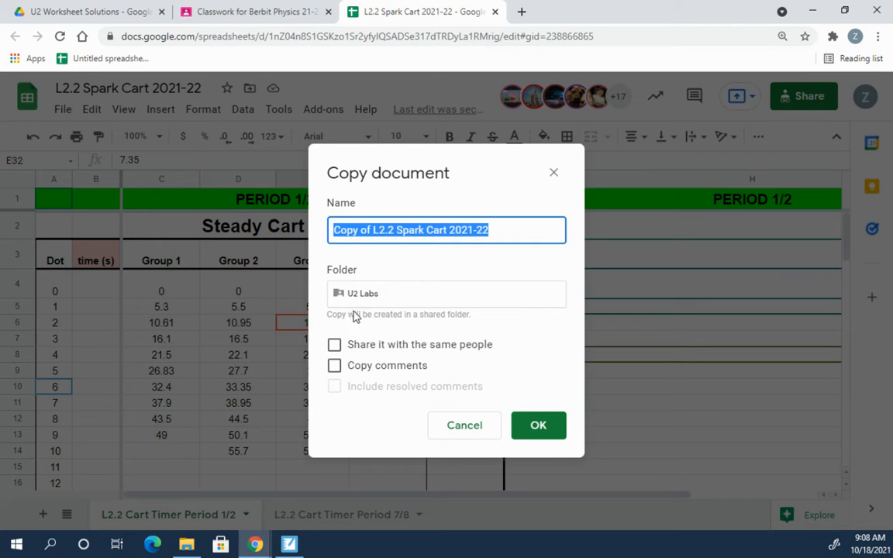
click(372, 230)
drag(373, 230, 286, 231)
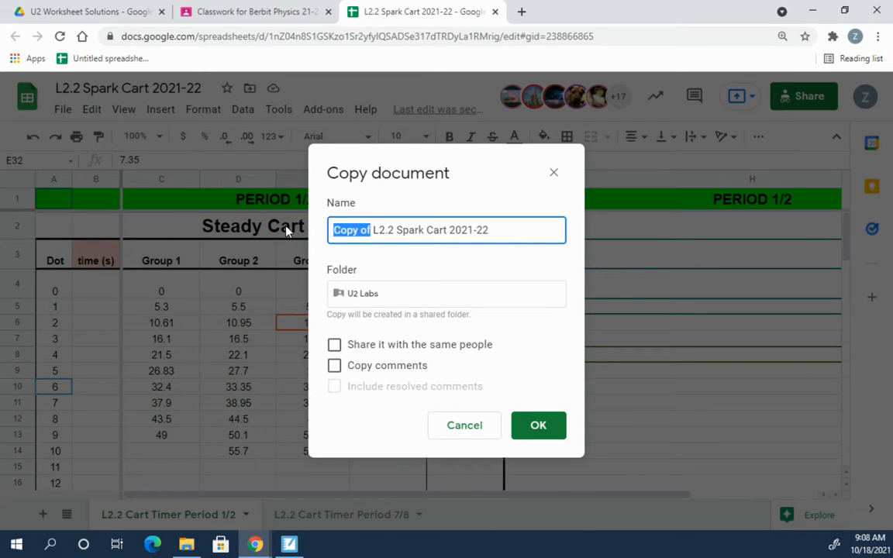
text(Bianca's)
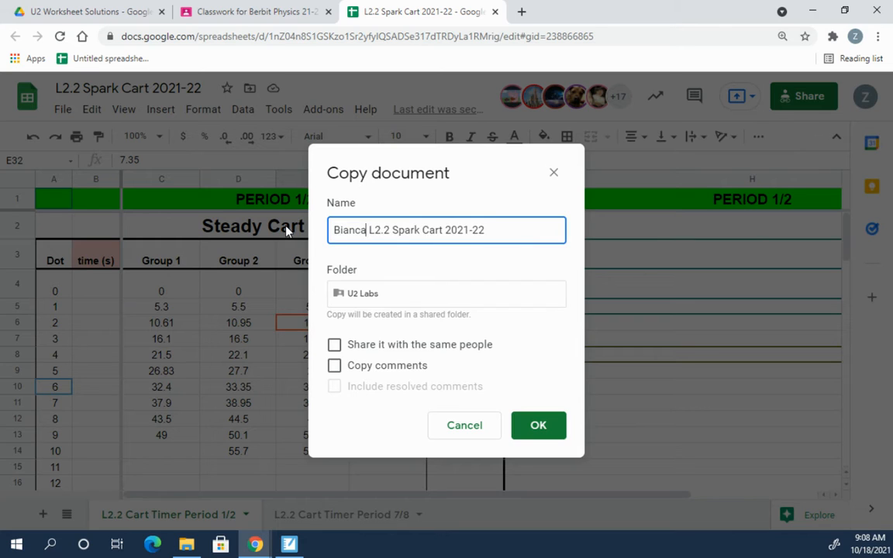
key(BackSpace)
key(BackSpace)
key(BackSpace)
key(BackSpace)
key(BackSpace)
key(BackSpace)
key(BackSpace)
key(BackSpace)
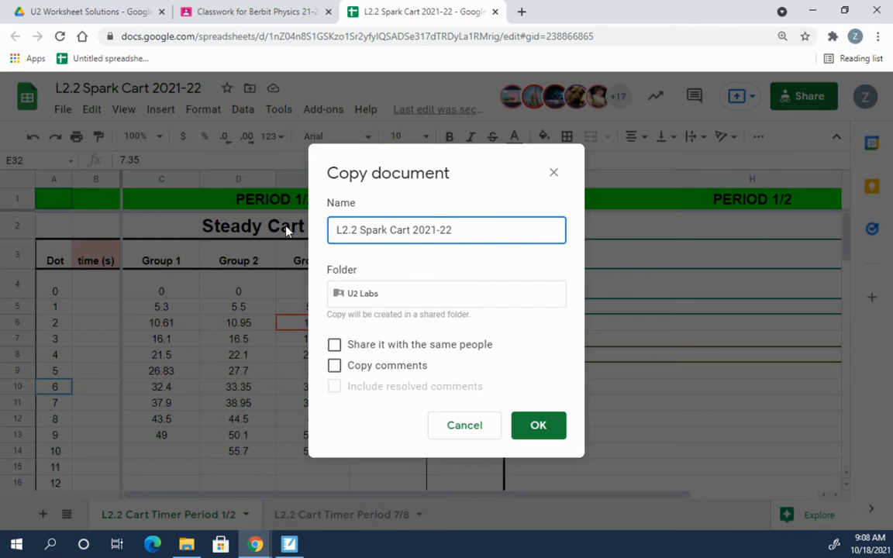
Replace the "Copy of" prefix with the teacher's surname before "L2.2 Spark Cart 2021-22" and create the copy.
text(Berbit)
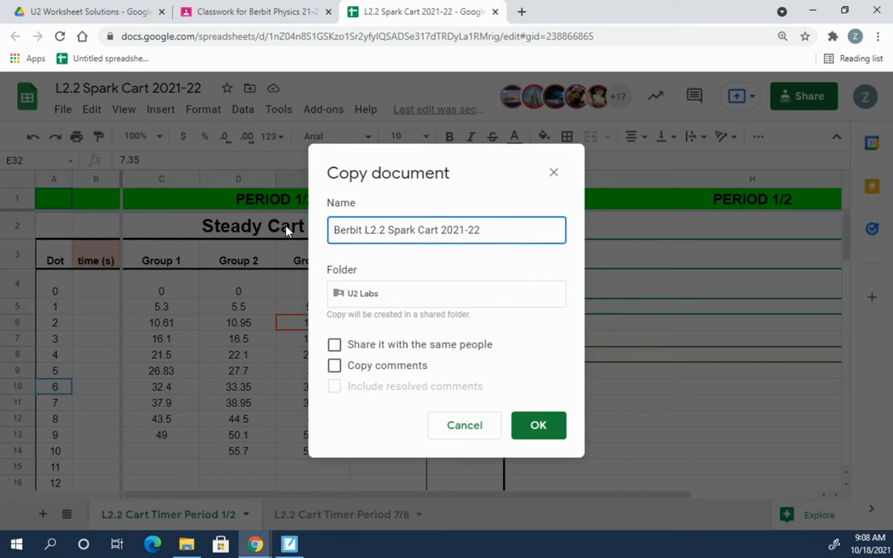
key(Return)
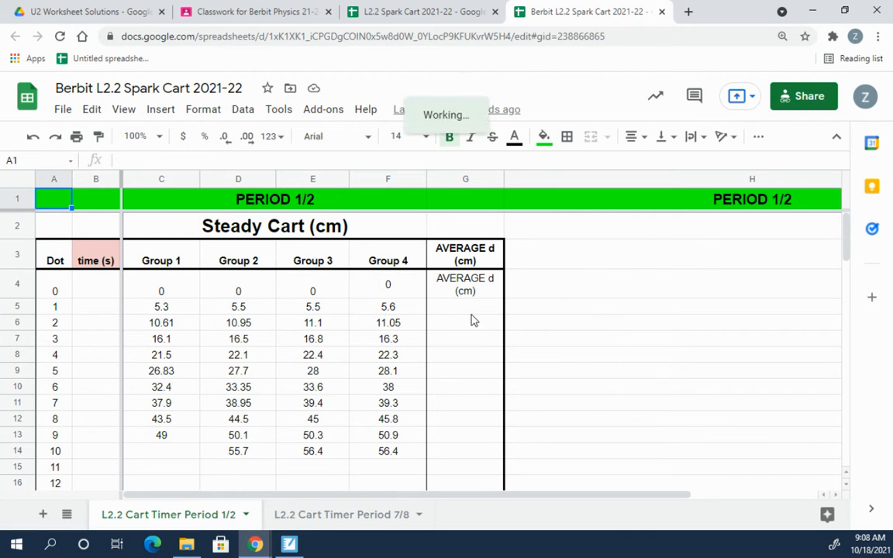
scroll(453, 322, down, 3)
scroll(438, 325, up, 3)
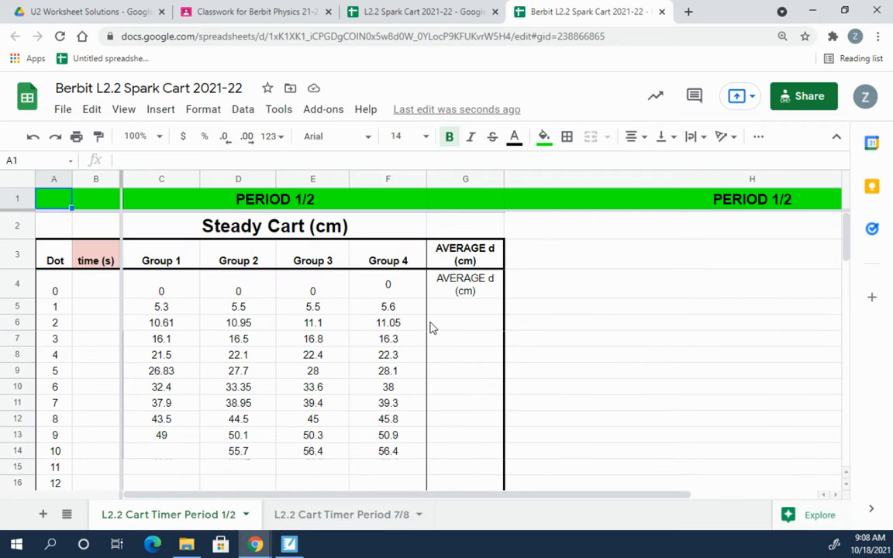
Delete the "L2.2 Cart Timer Period 7/8" sheet from the copied spreadsheet.
click(344, 517)
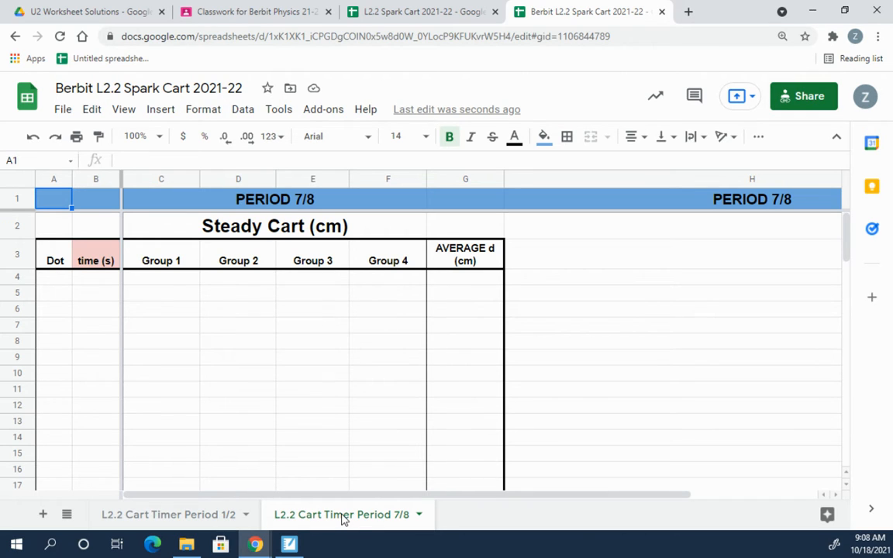
click(419, 516)
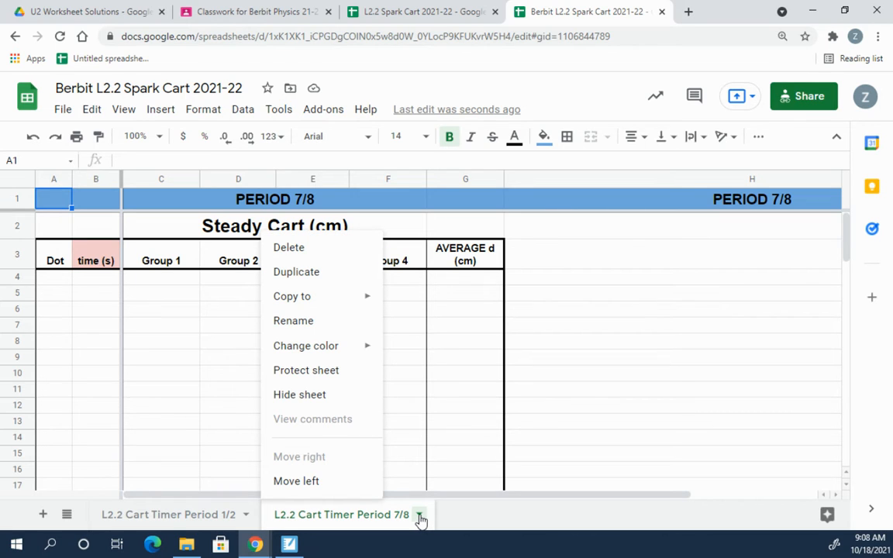
click(325, 252)
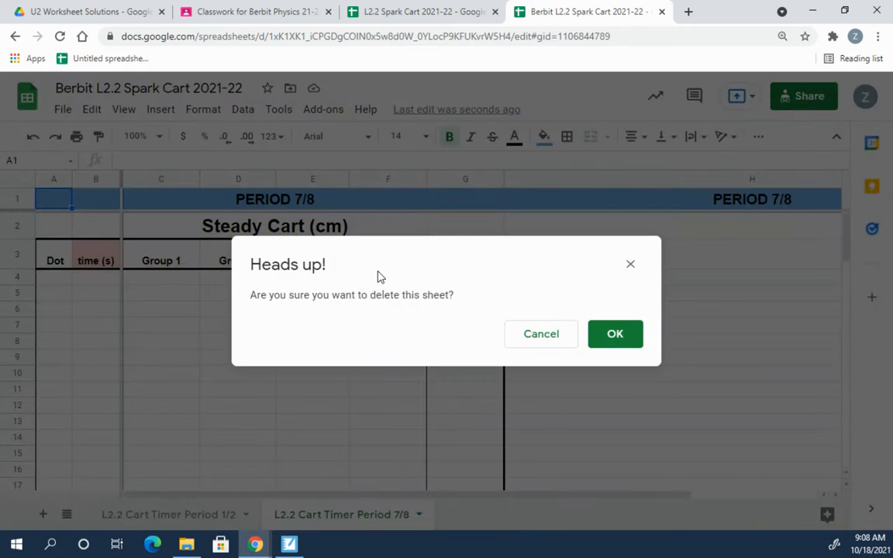
click(615, 340)
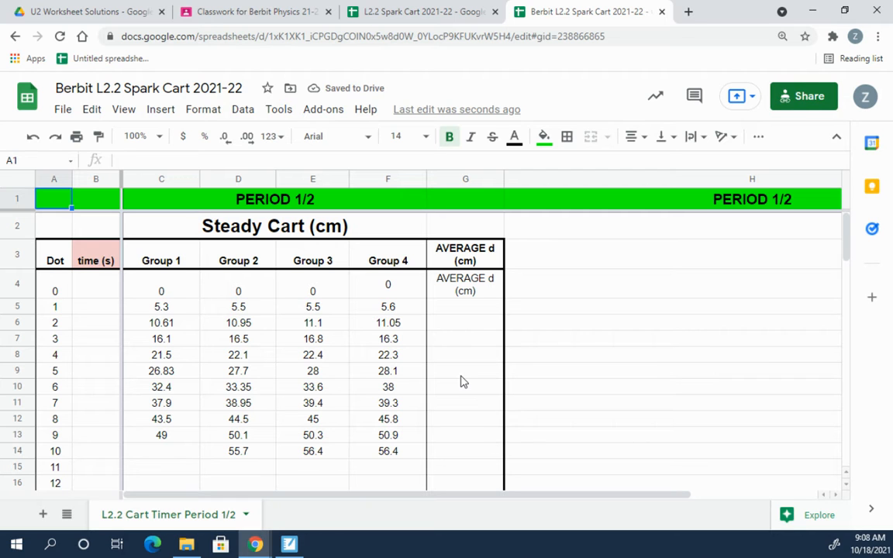
Return to the original shared spreadsheet, set the Period 1odd/2 class group's access to Viewer and save the sharing change.
click(415, 11)
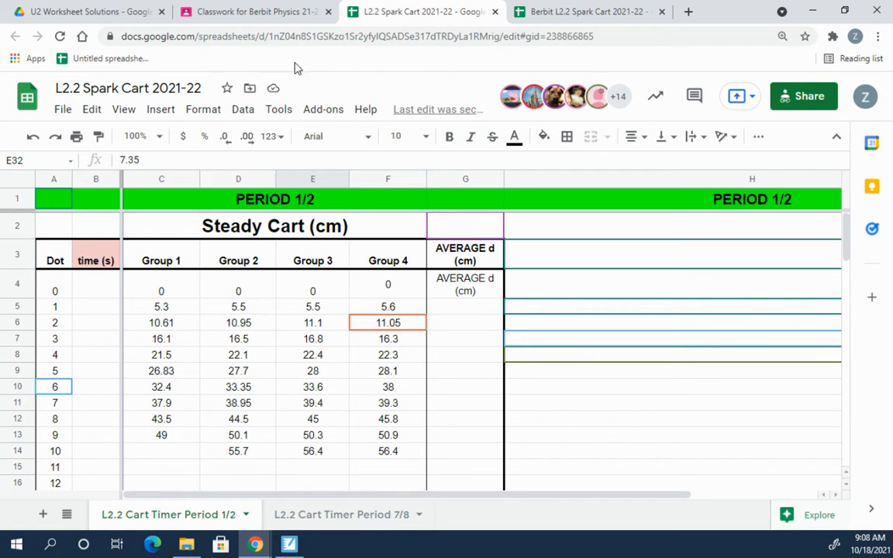
click(799, 98)
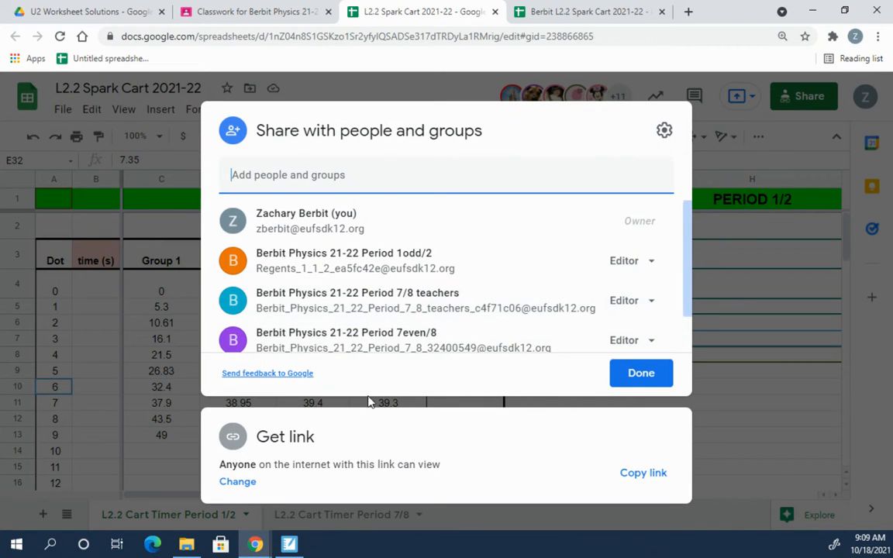
click(663, 263)
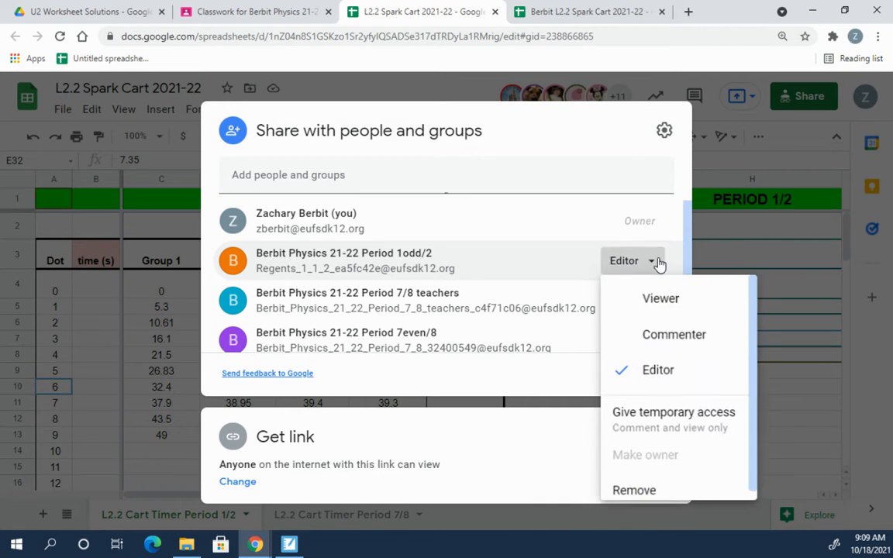
click(648, 303)
scroll(574, 271, down, 1)
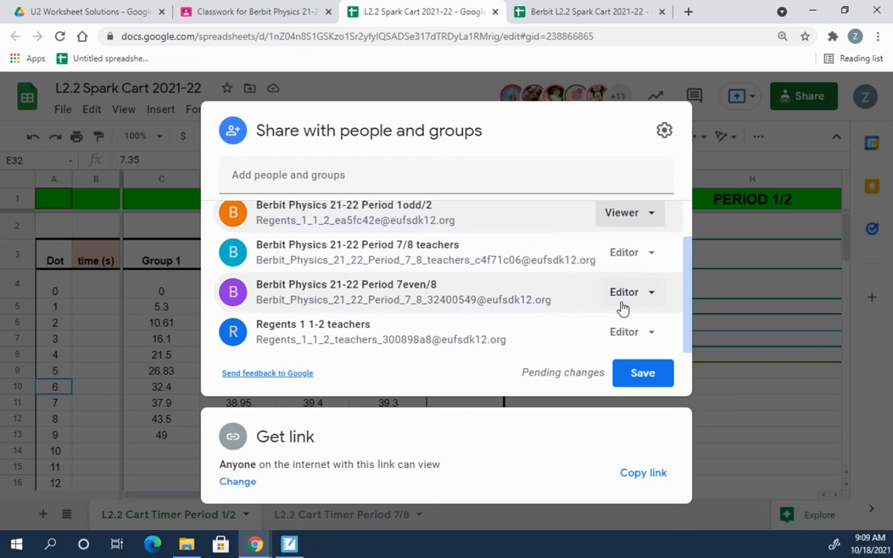
click(654, 295)
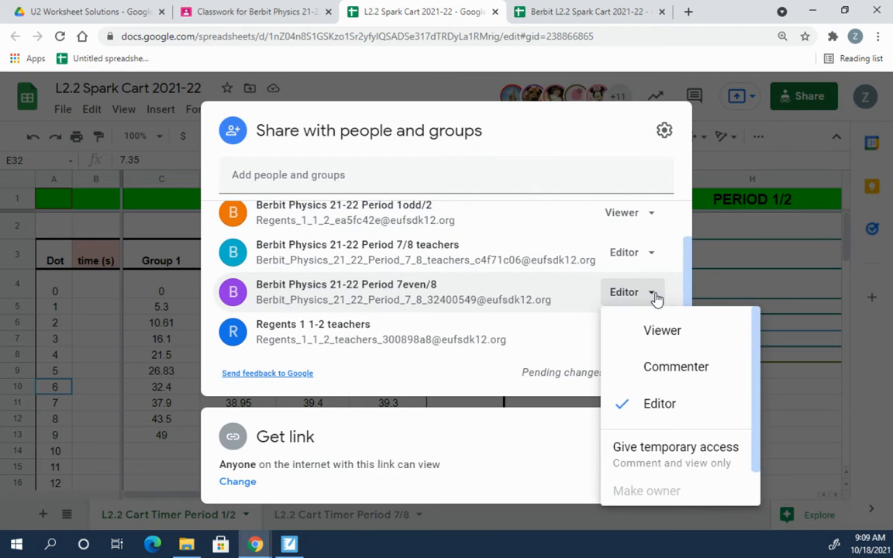
click(555, 290)
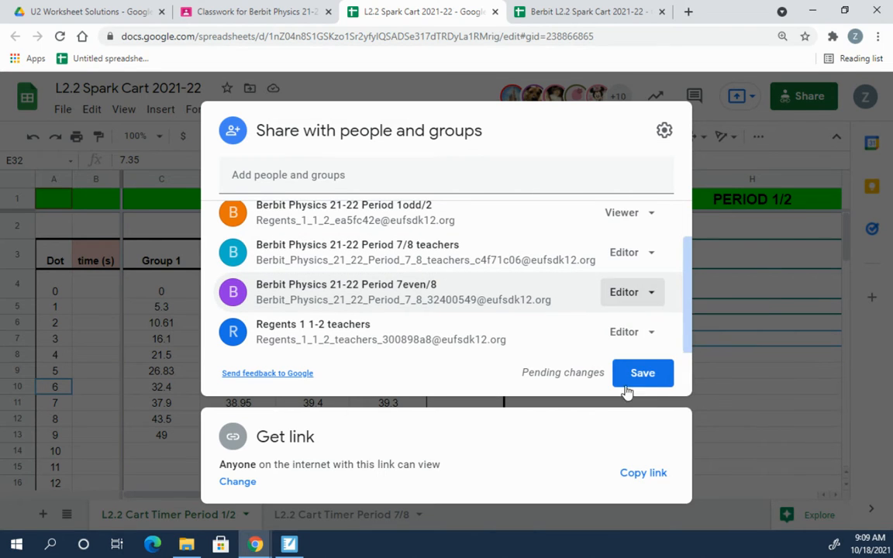
click(646, 376)
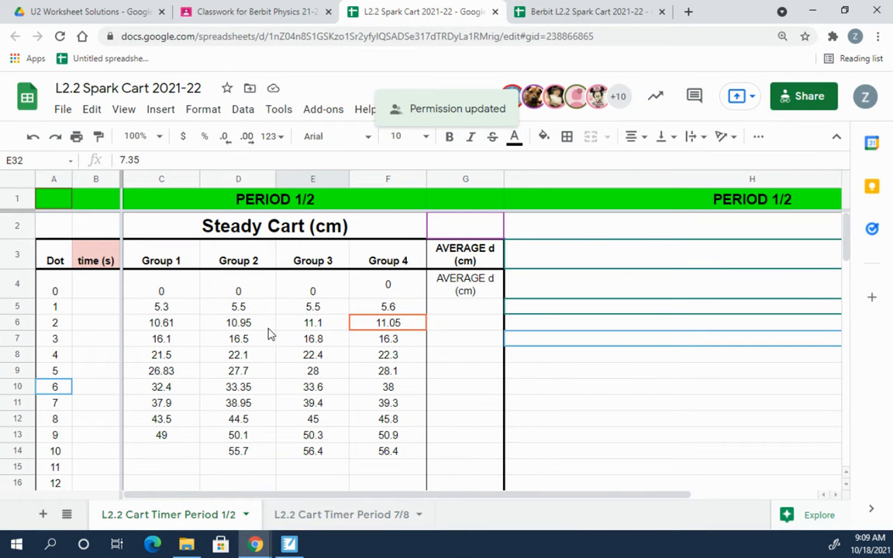
click(246, 357)
click(390, 375)
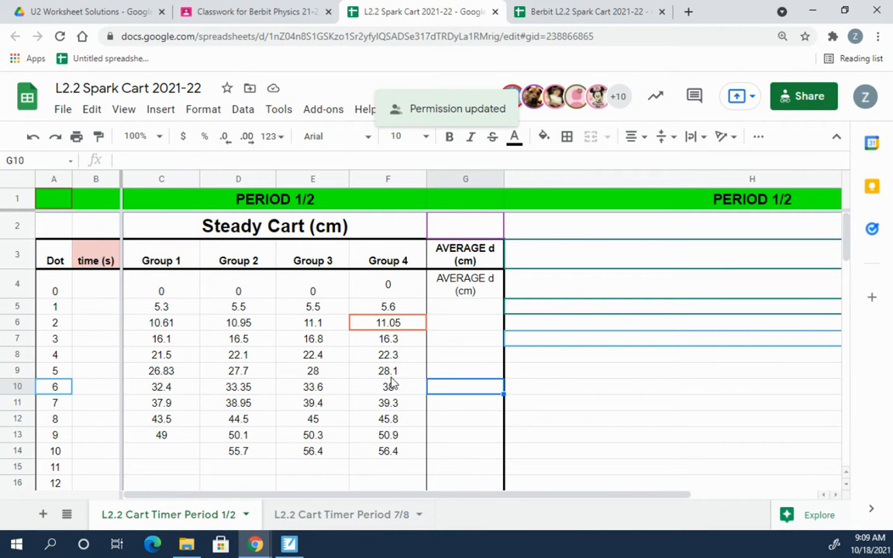
Switch to the copied spreadsheet and enter 0 as the time for dot 0 in the Steady Cart table.
click(591, 13)
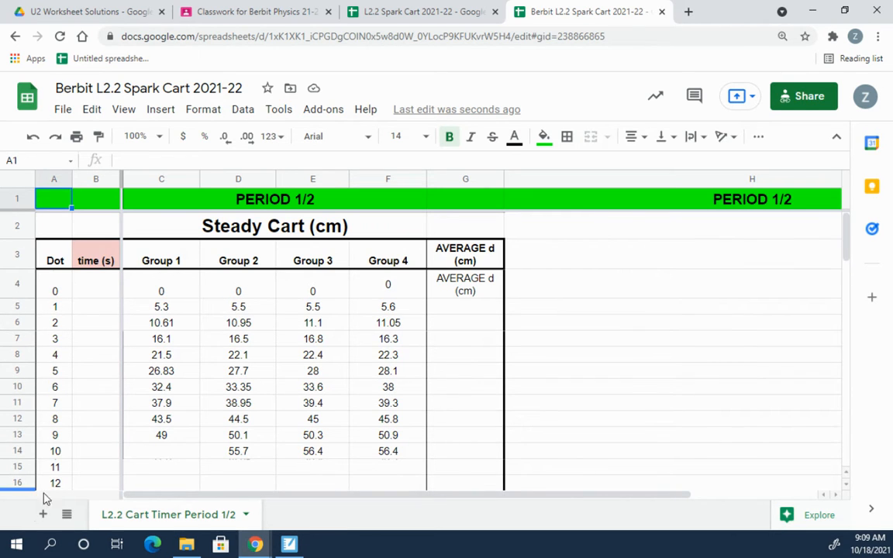
click(101, 287)
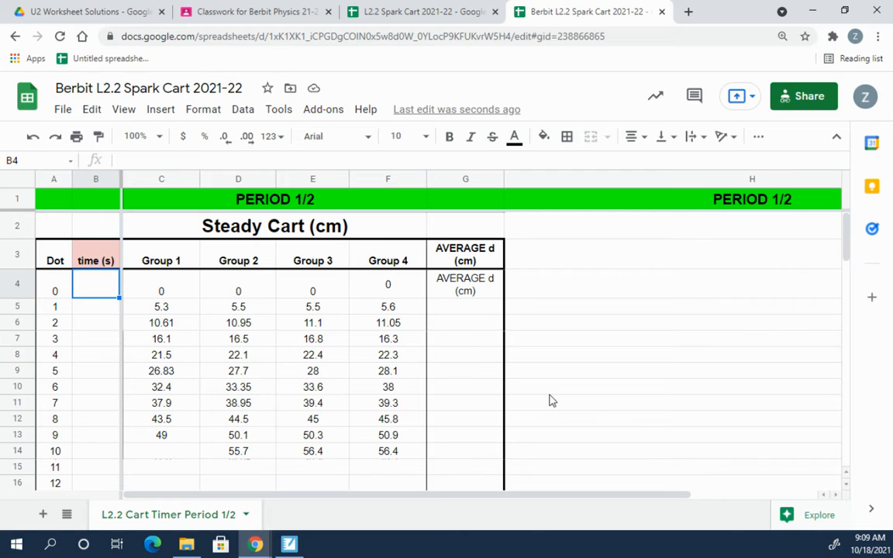
text(0)
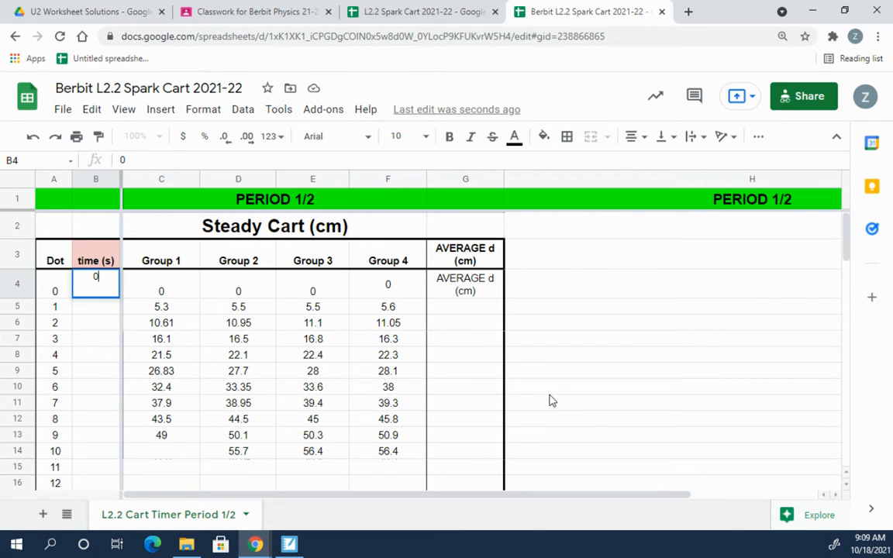
key(Return)
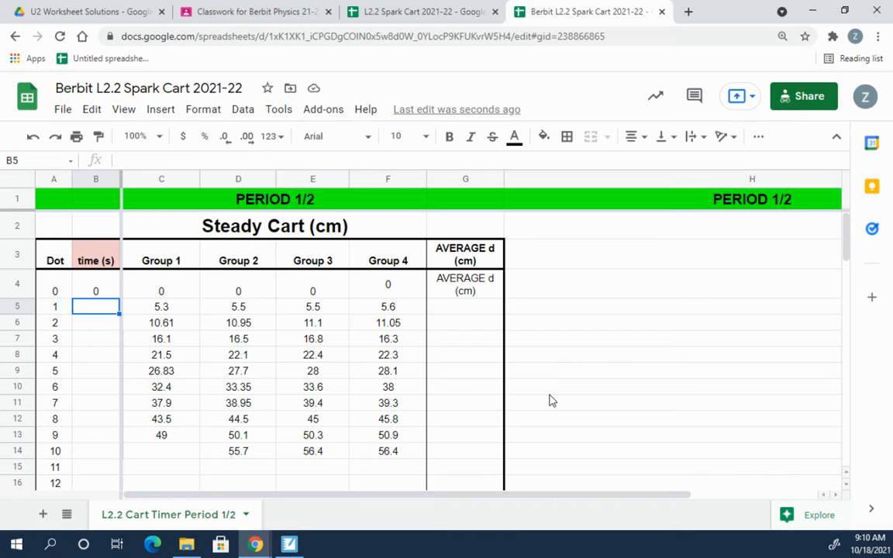
Enter 0.1, 0.2 and 0.3 as the times for dots 1 to 3 in the Steady Cart table.
text(0.1)
key(Return)
text(0.2)
key(Return)
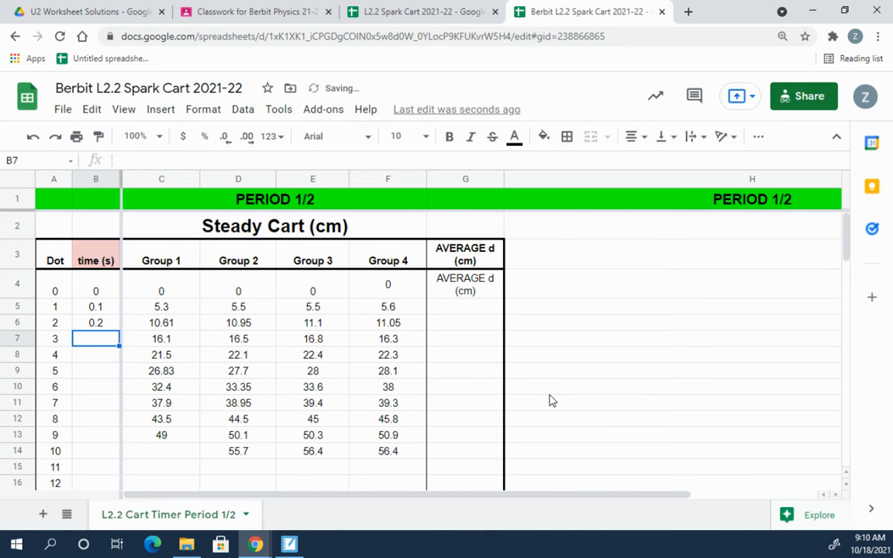
text(0.3)
key(Return)
Clear the times entered for dots 1 to 3 in the Steady Cart table, keeping dot 0.
key(Up)
key(Up)
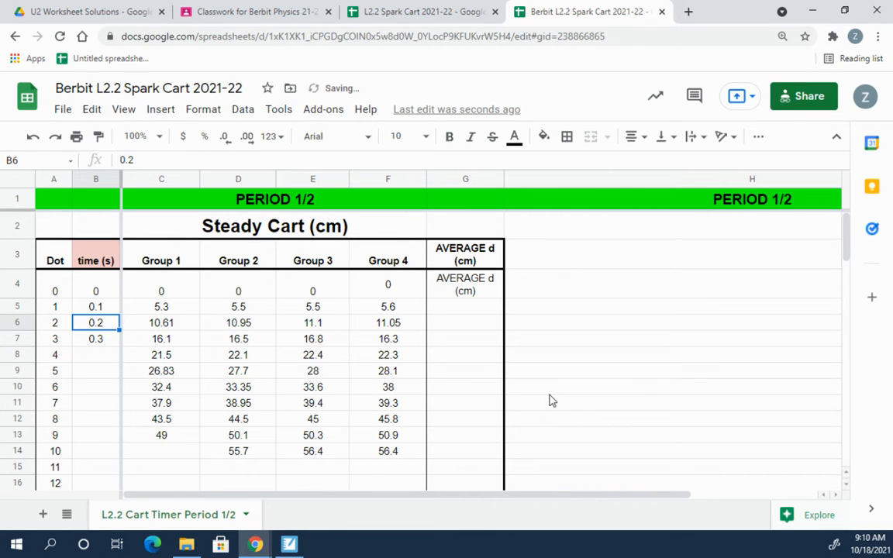
key(Down)
key(Delete)
key(Up)
key(Delete)
key(Up)
key(Delete)
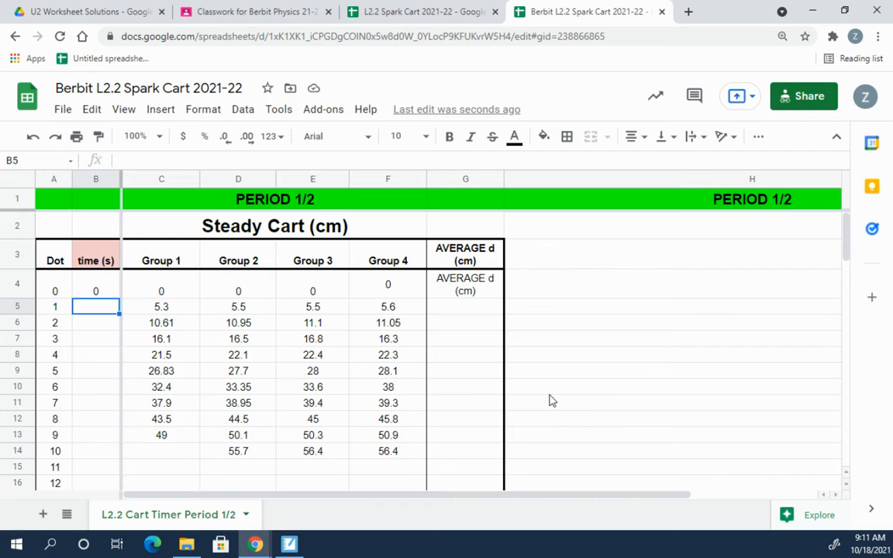
Try 3+5 in cell B5 as plain text and as the formula =3+5, and clear the cell.
text(3+5)
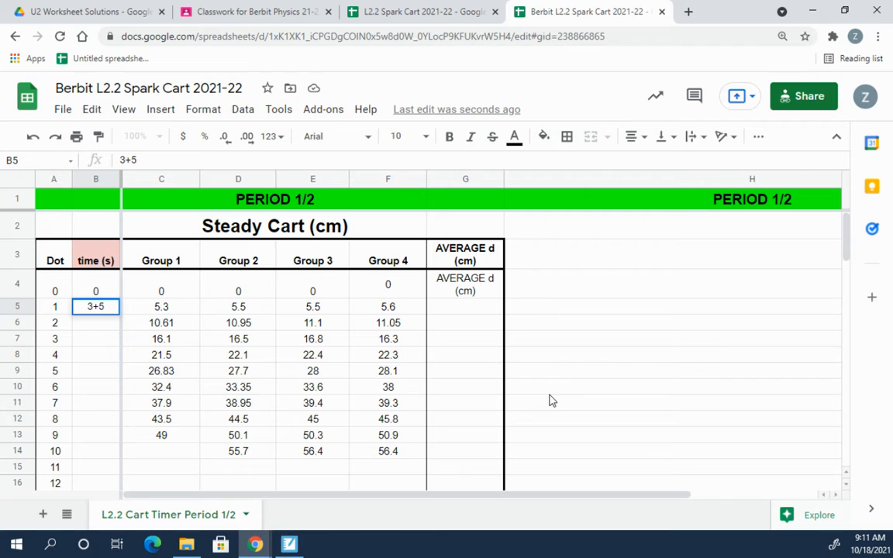
key(Return)
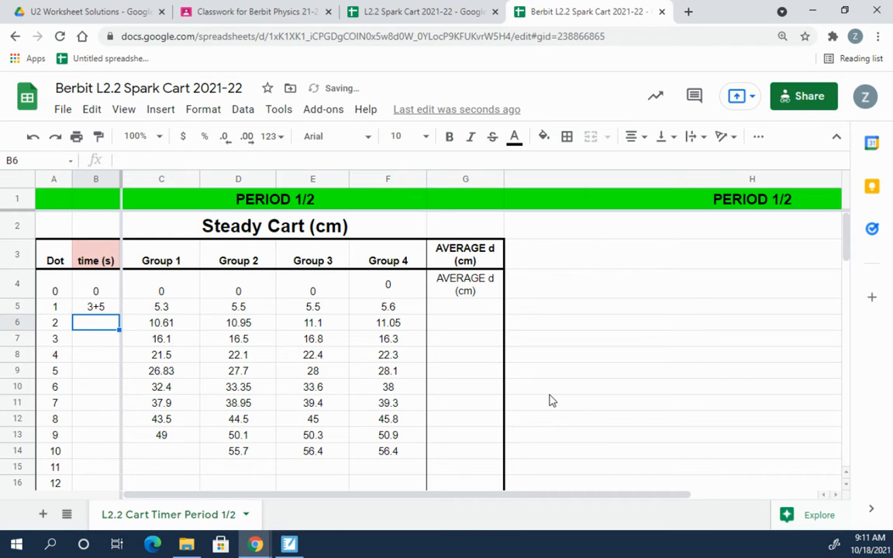
key(Up)
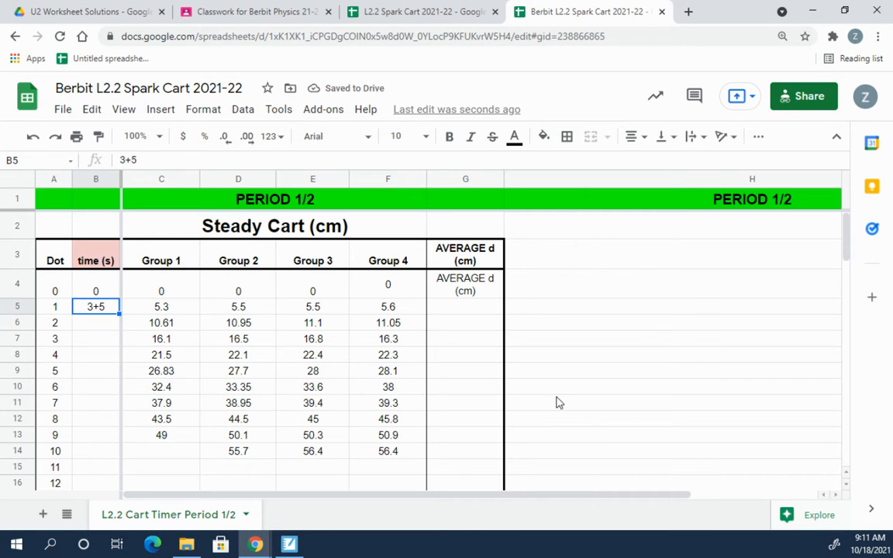
text(=)
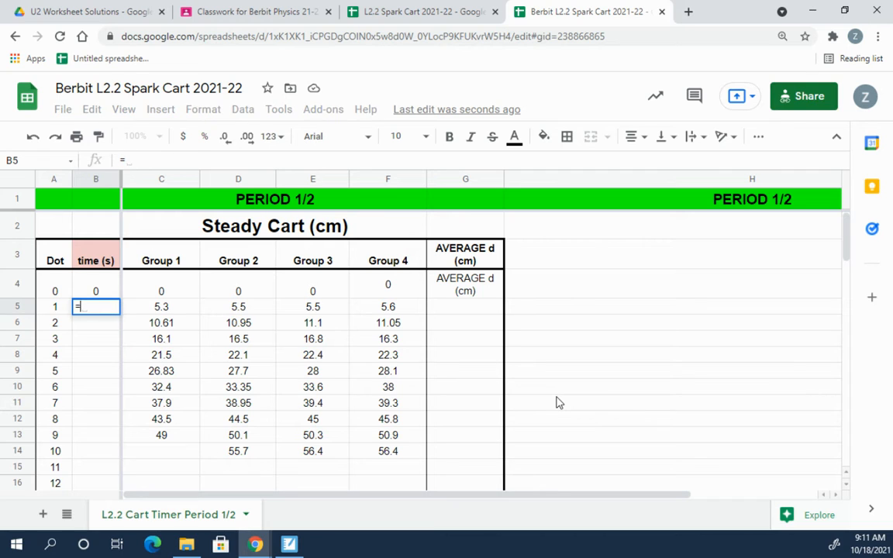
text(3+5)
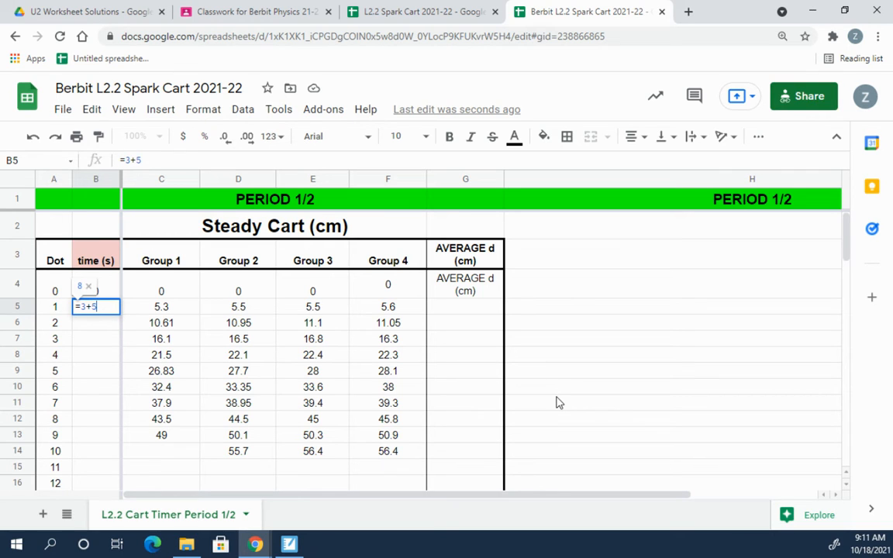
key(Return)
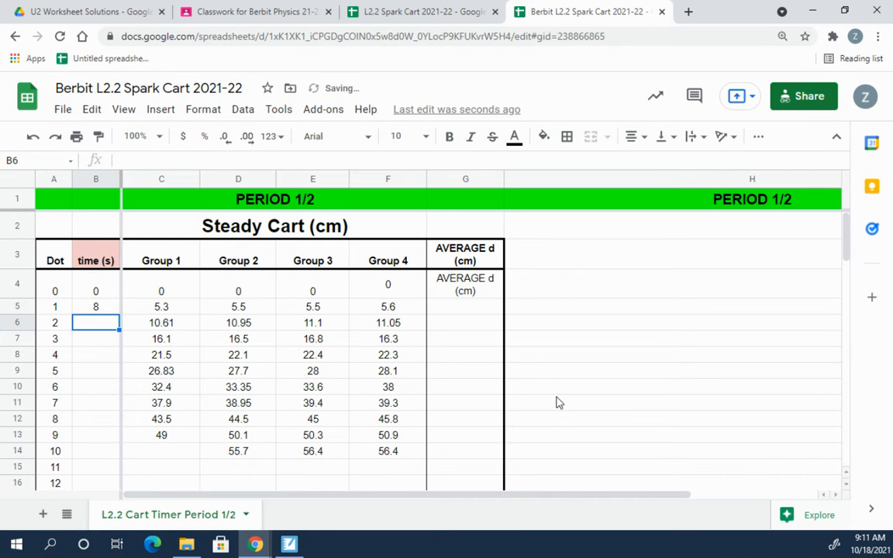
key(Up)
key(Delete)
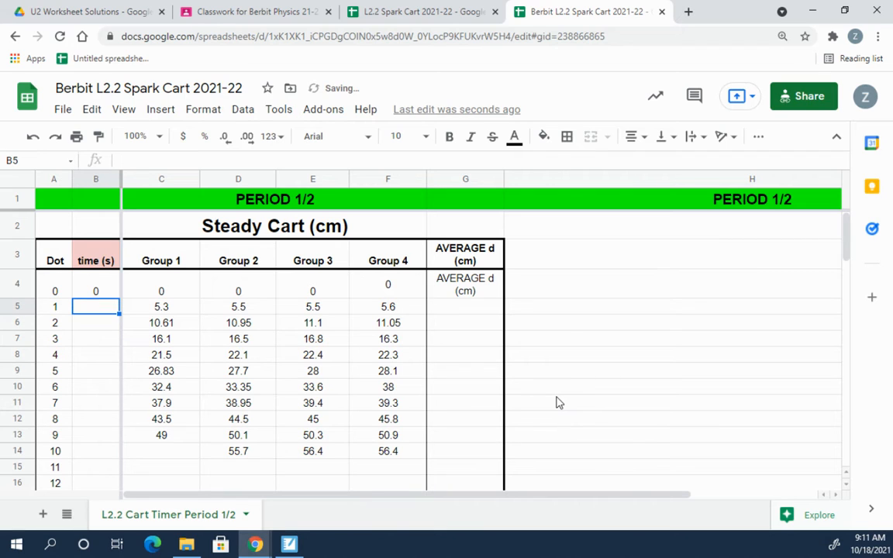
Enter the formula =A5/10 in cell B5 to calculate the Steady Cart time for dot 1.
text(=B4+1)
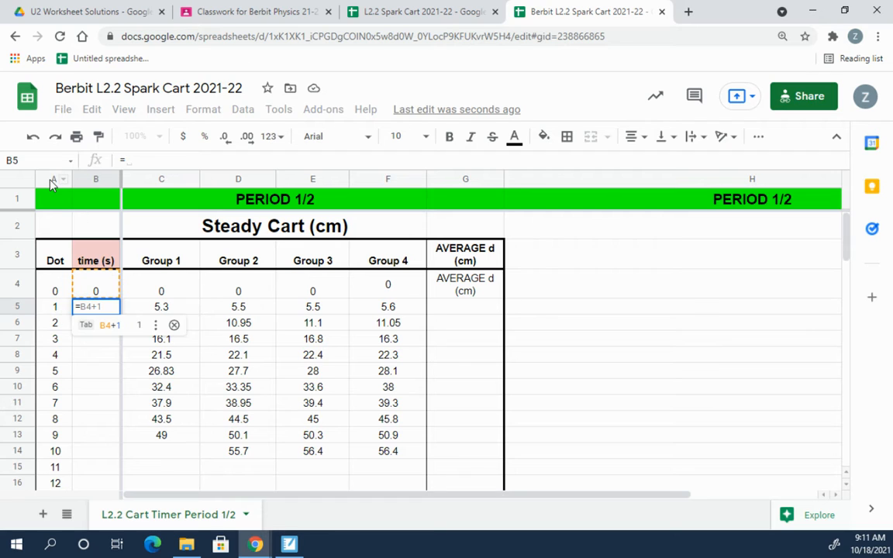
click(51, 312)
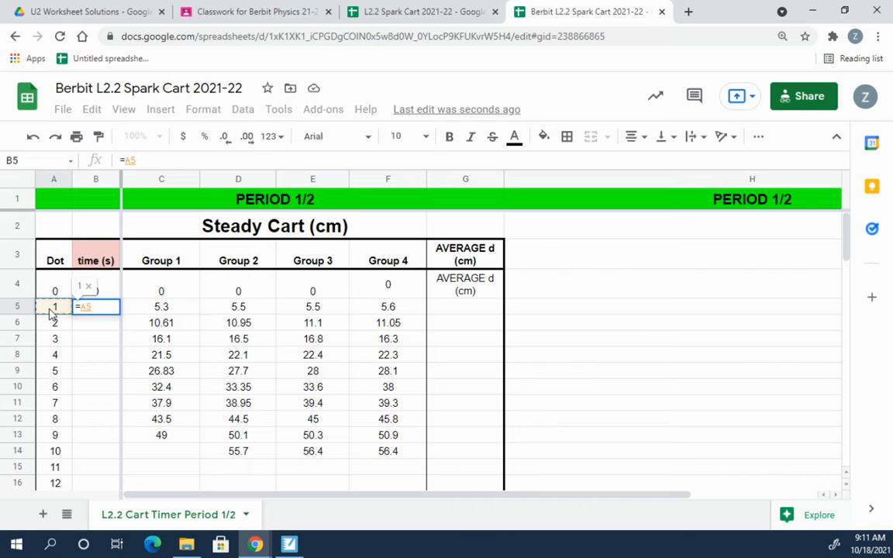
text(/)
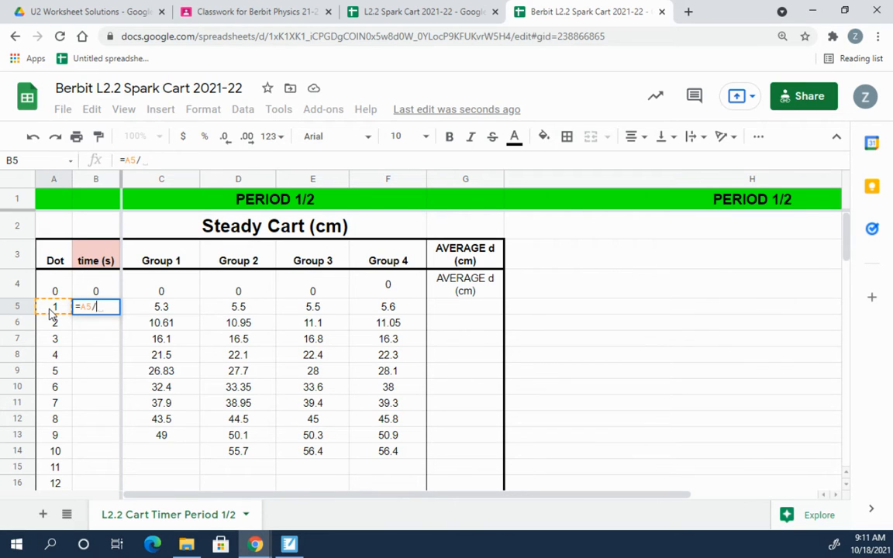
text(10)
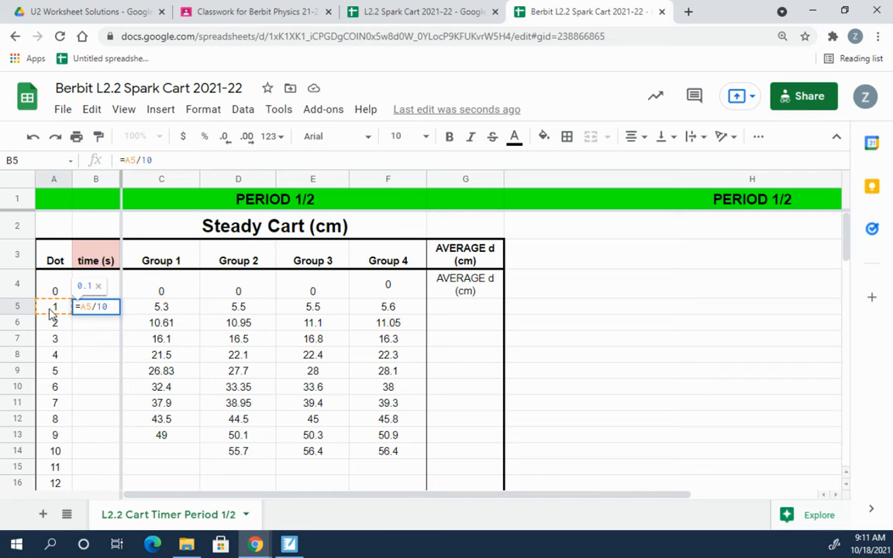
key(Return)
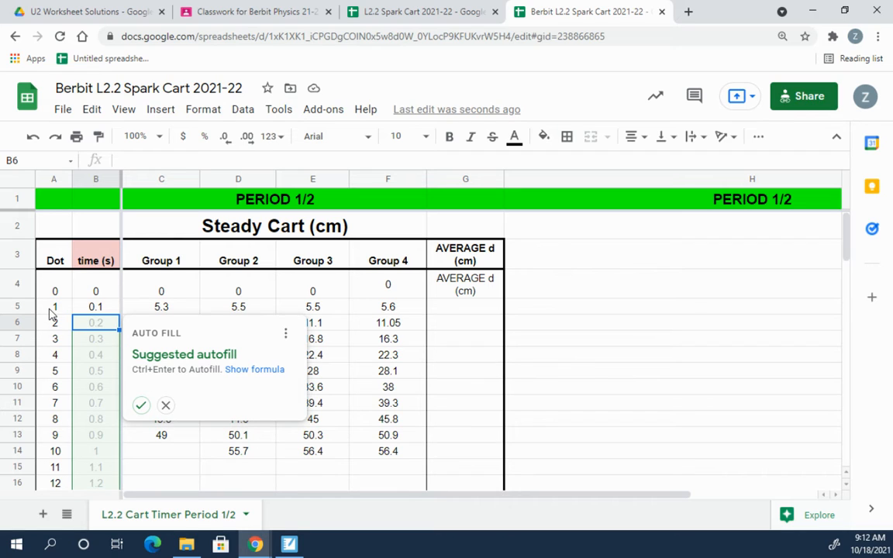
Accept the suggested autofill for the remaining Steady Cart times through dot 12.
scroll(146, 361, down, 2)
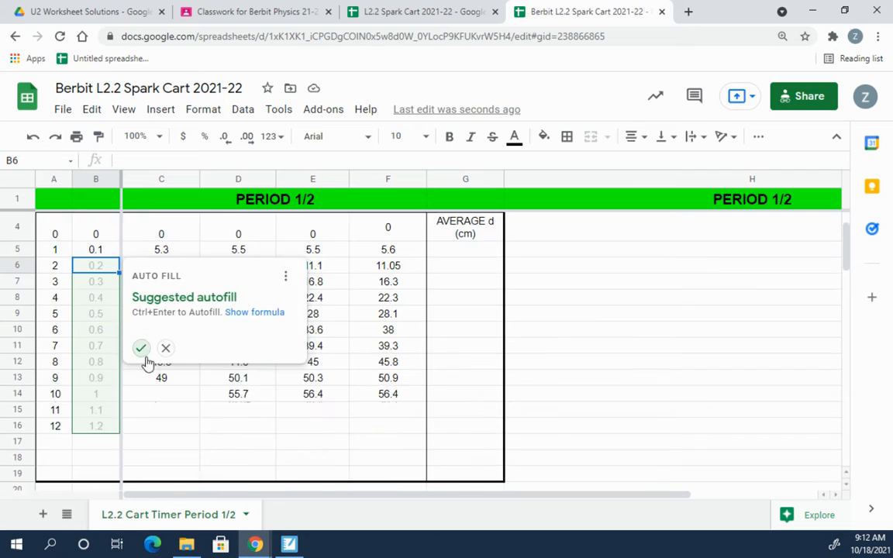
scroll(143, 363, down, 2)
scroll(142, 358, up, 4)
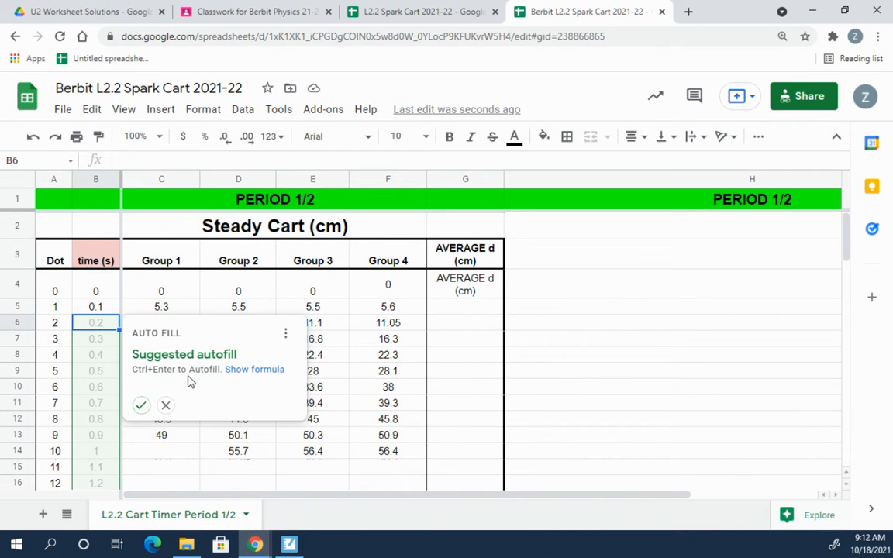
click(140, 407)
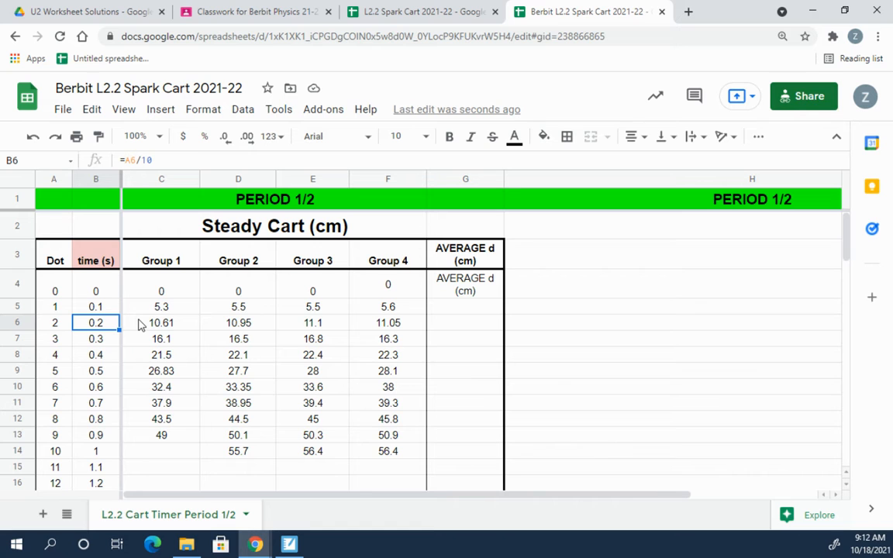
Enter =A23/10 in cell B23 of the Husky Cart table and accept the suggested autofill for its remaining times.
scroll(134, 317, down, 5)
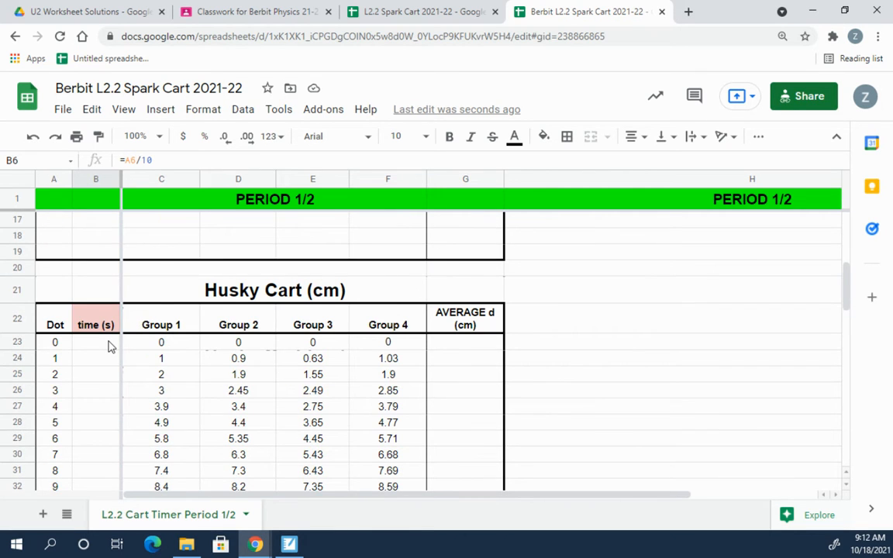
scroll(109, 345, down, 1)
click(96, 296)
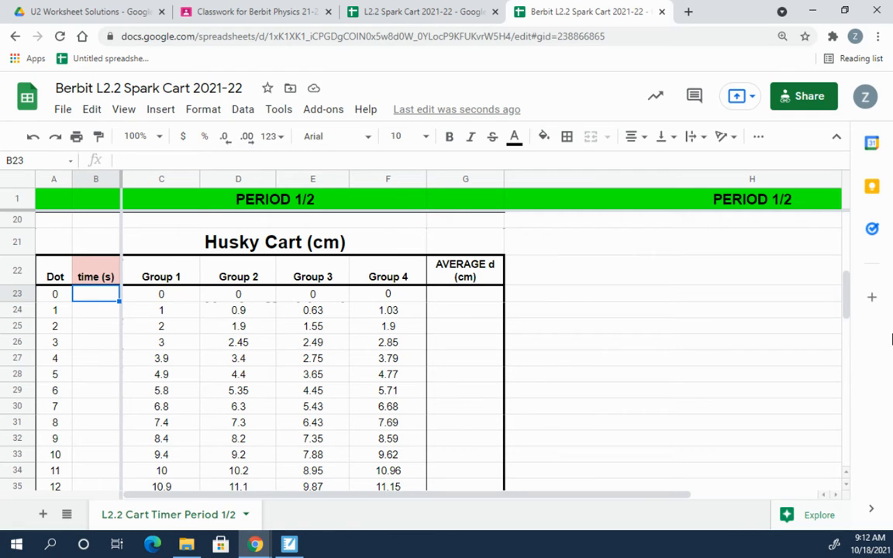
text(=)
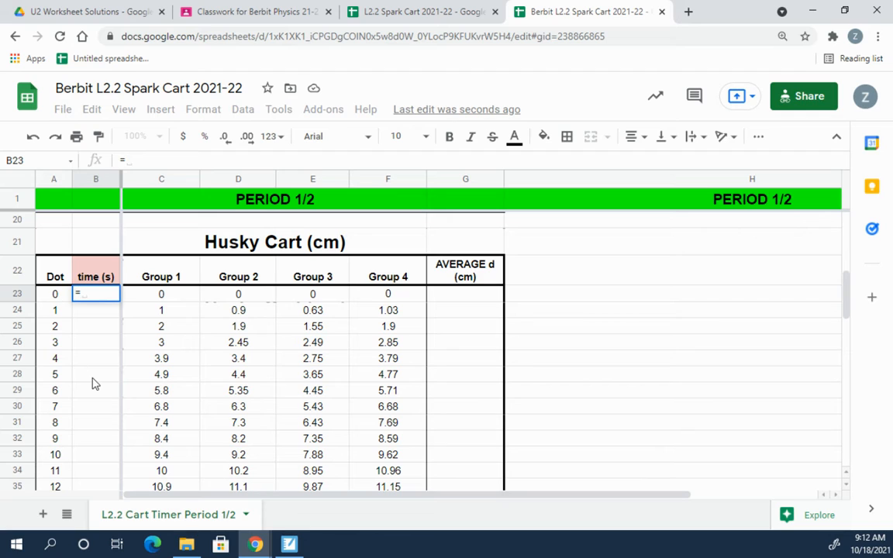
text(a23)
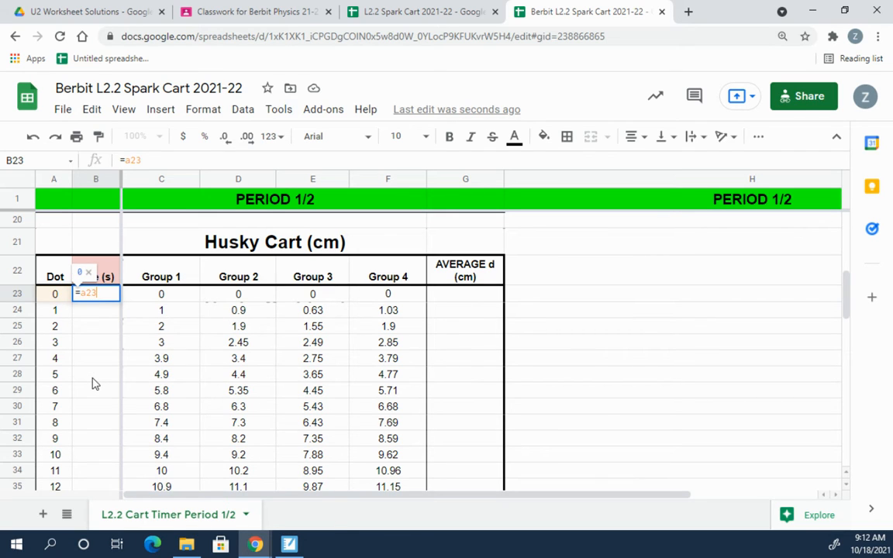
text(/)
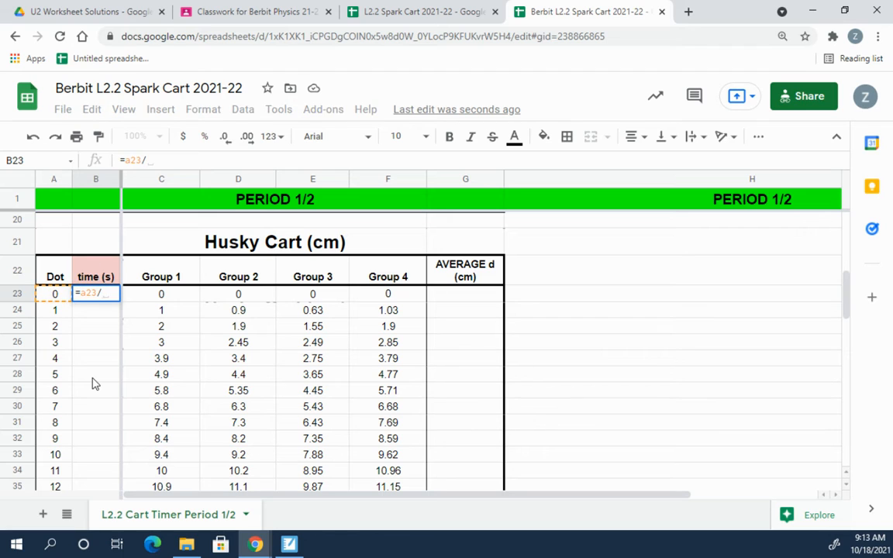
text(10)
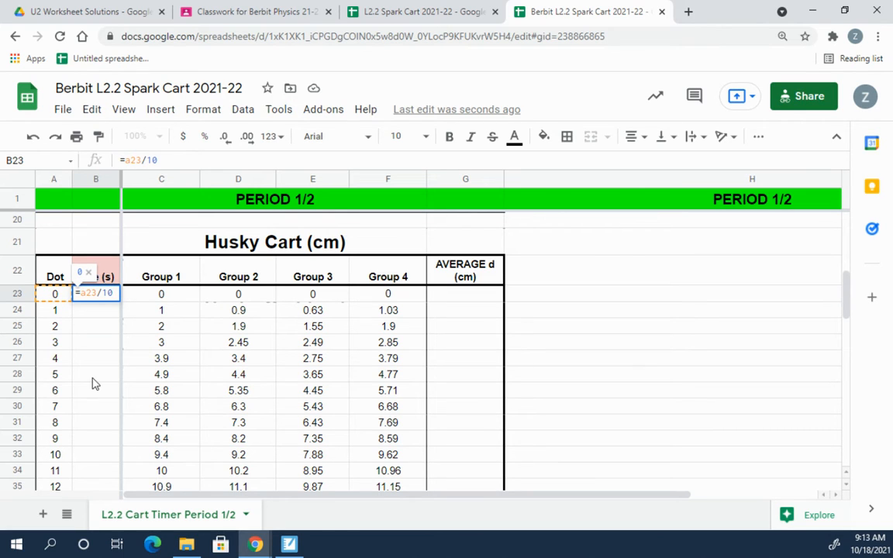
key(Return)
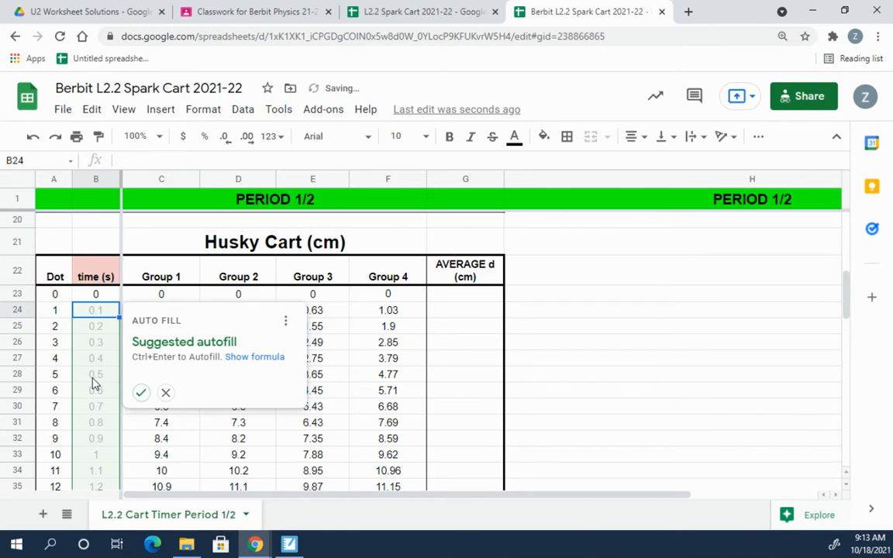
click(140, 392)
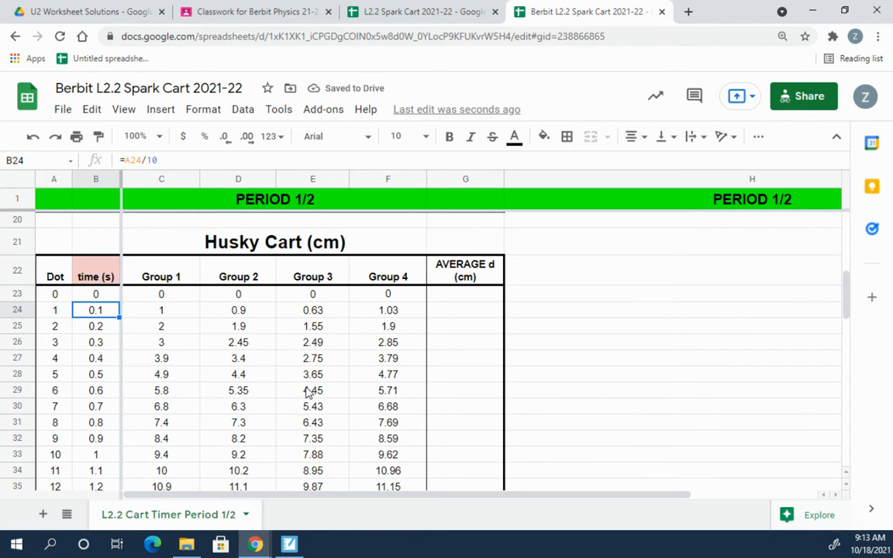
Enter the formula =A42/10 in cell B42 to calculate the Tank Cart time for dot 0.
scroll(295, 401, down, 2)
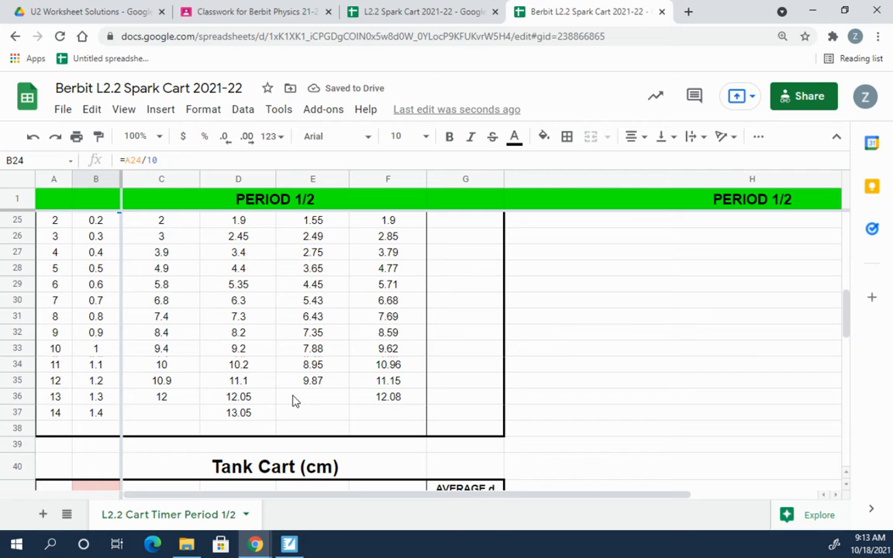
scroll(295, 401, down, 3)
scroll(273, 392, down, 1)
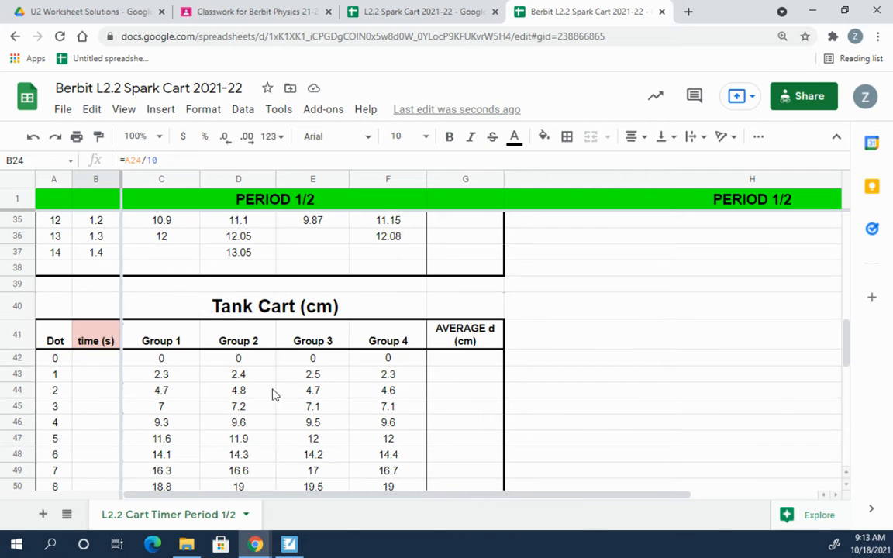
click(86, 361)
text(=)
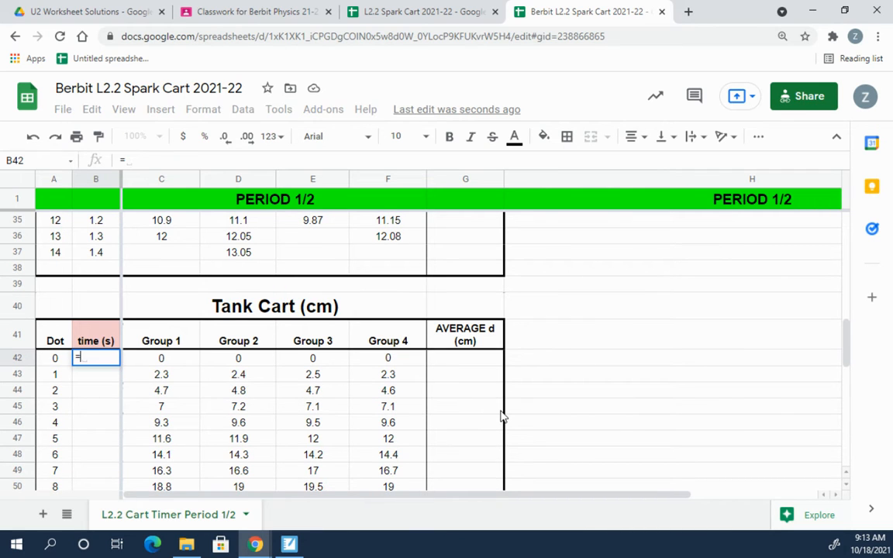
click(60, 361)
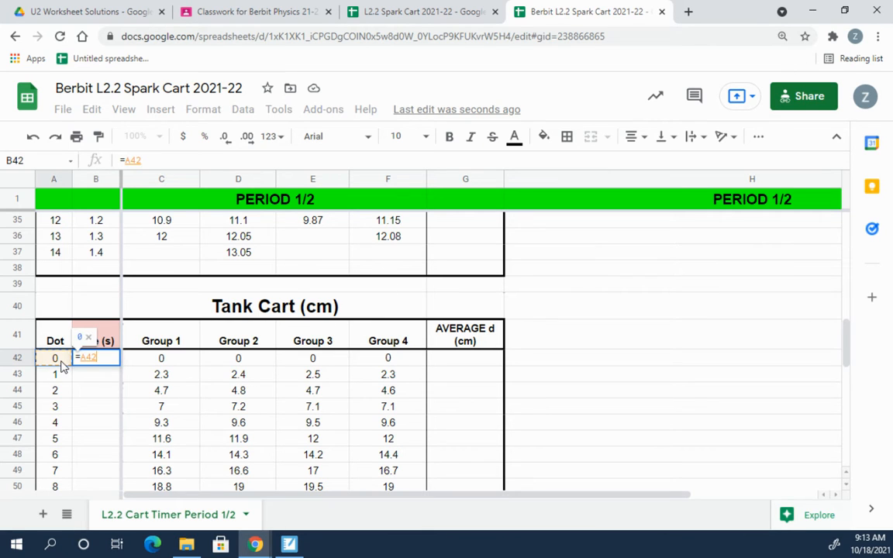
text(/.10)
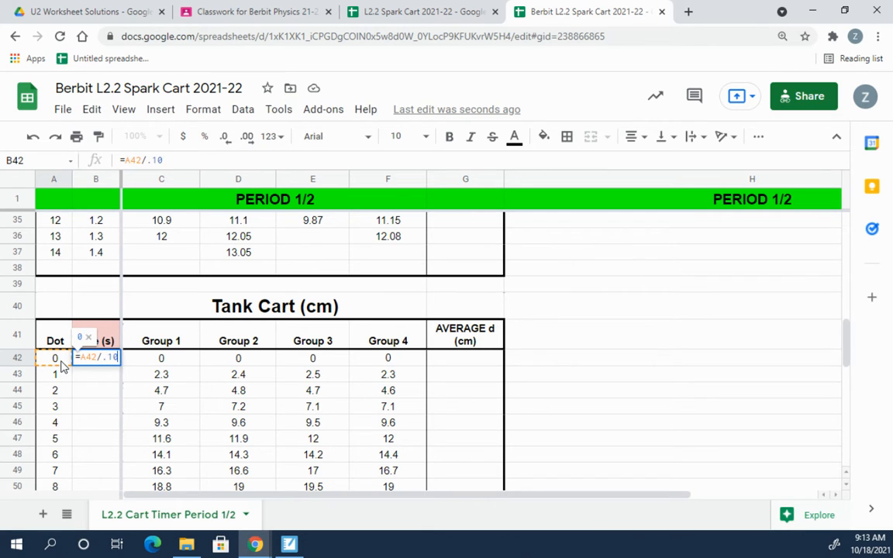
key(Left)
key(Left)
key(BackSpace)
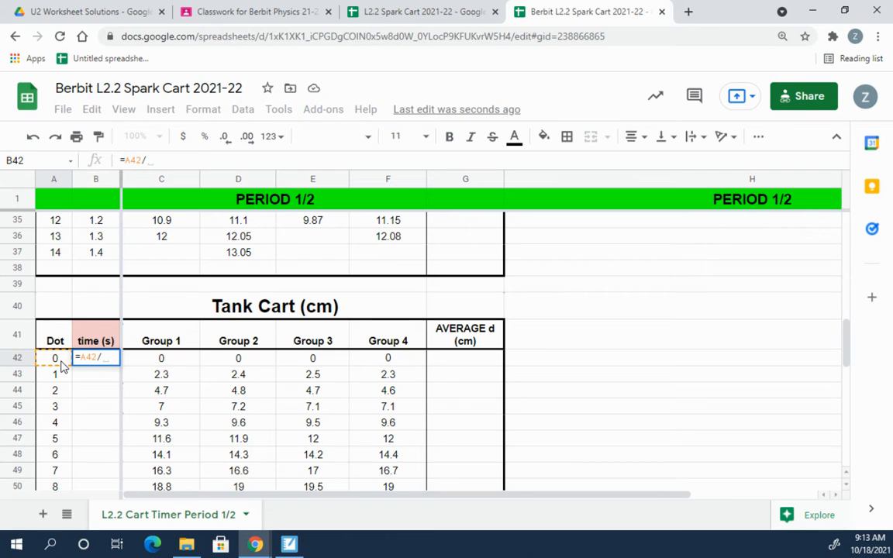
key(Return)
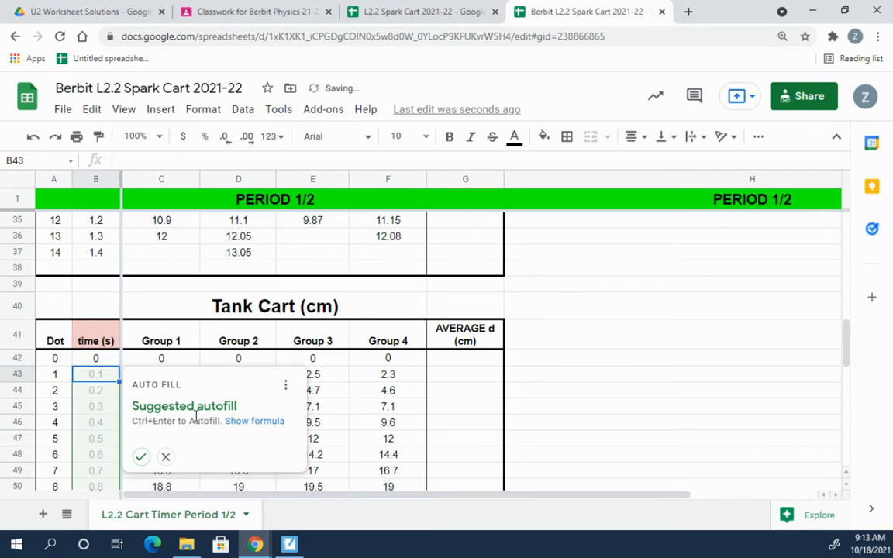
Accept the suggested autofill for the remaining Tank Cart times and dismiss the notification.
click(140, 457)
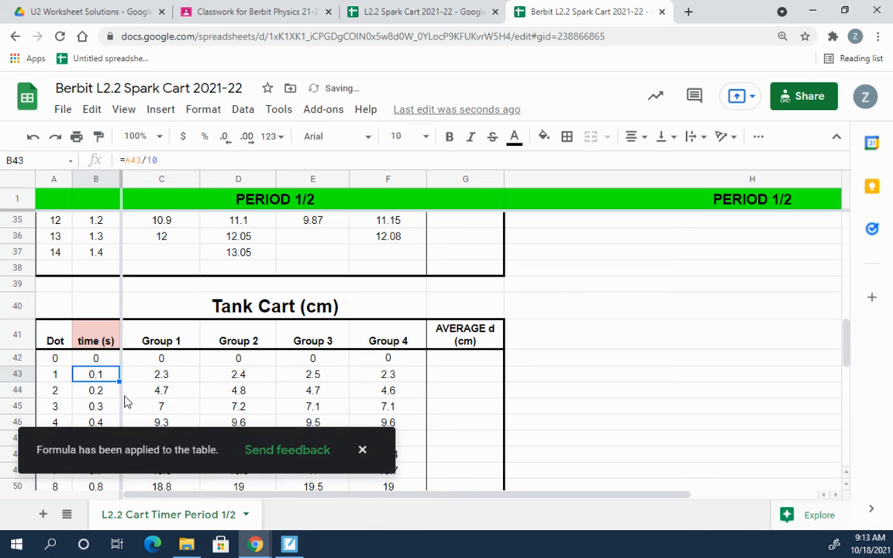
click(363, 452)
scroll(158, 389, down, 3)
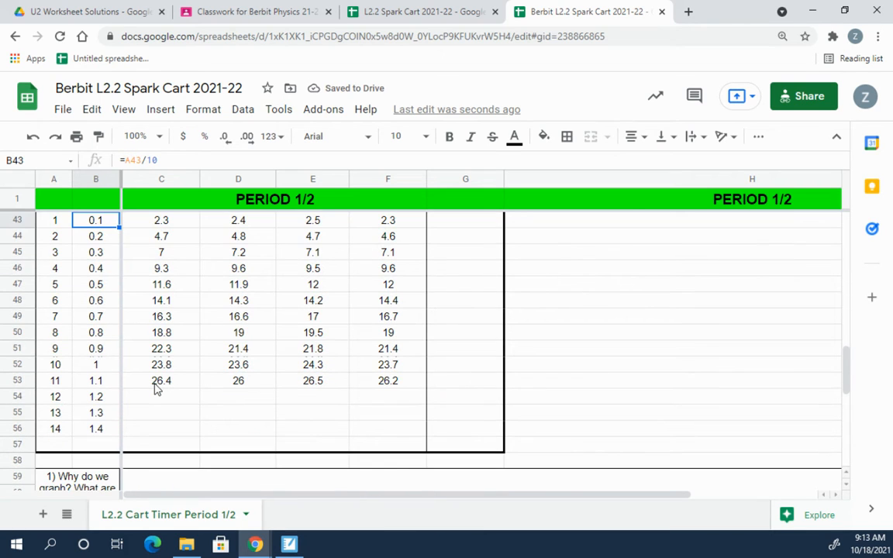
Clear the duplicate "AVERAGE d (cm)" text from cell G4 of the Steady Cart table.
scroll(155, 388, up, 1)
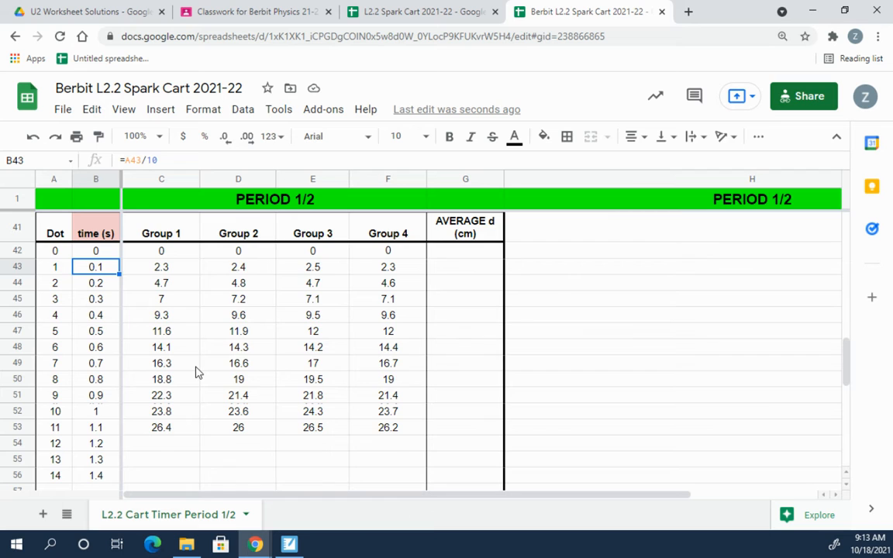
scroll(196, 373, up, 5)
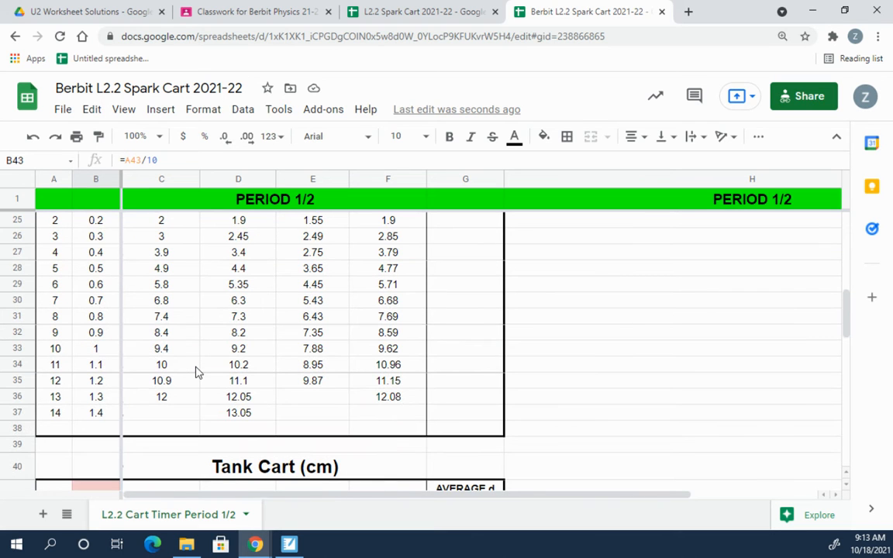
scroll(196, 373, up, 7)
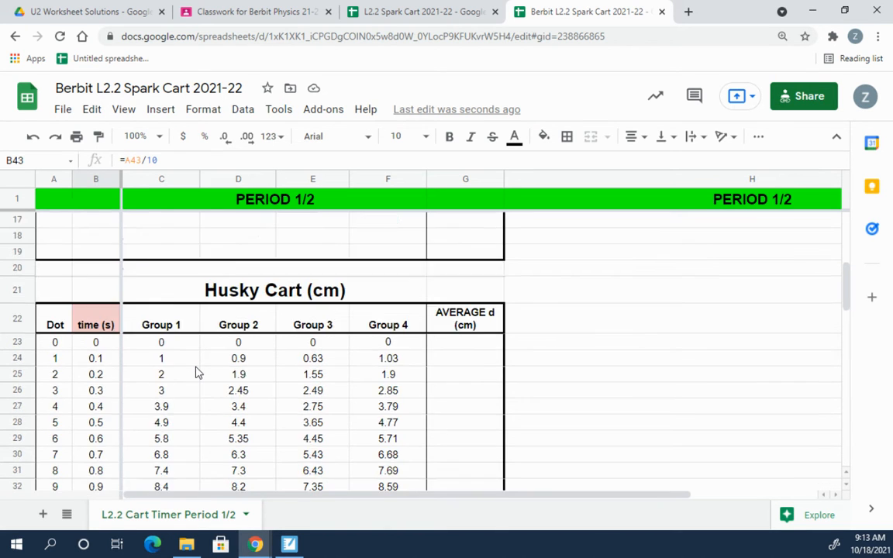
scroll(196, 373, up, 1)
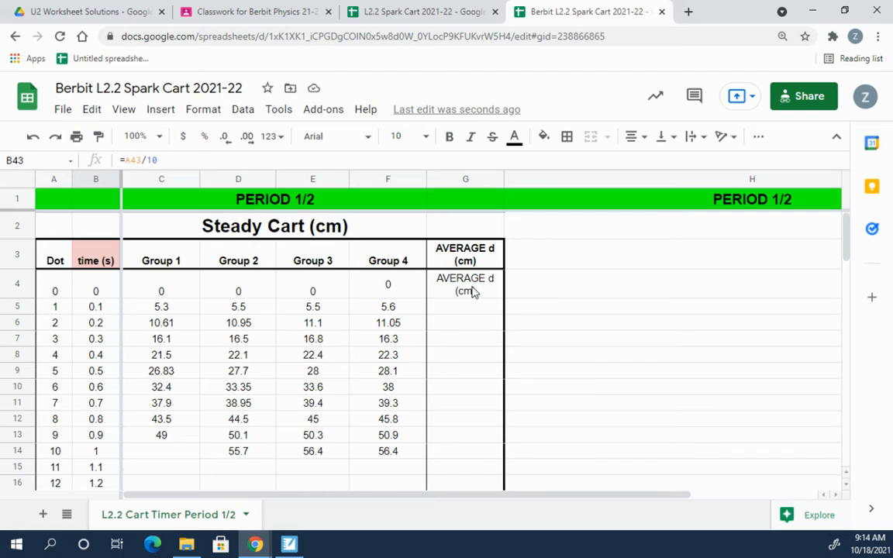
click(471, 293)
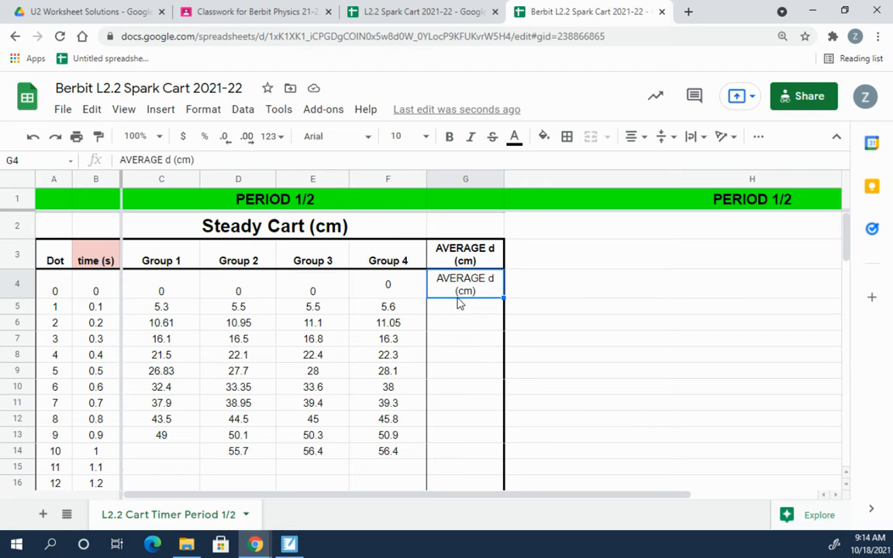
key(Delete)
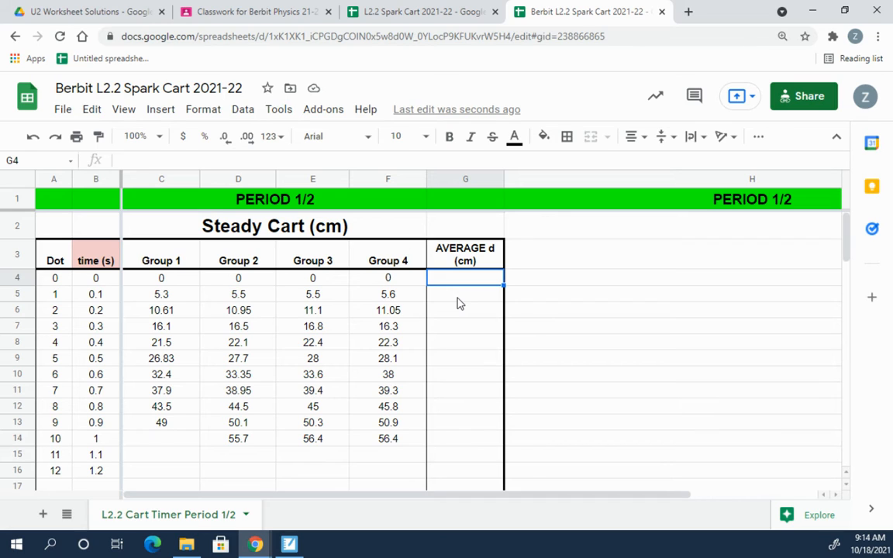
Enter =average without a range in cell G4 and set the sheet zoom to 200%.
text(=)
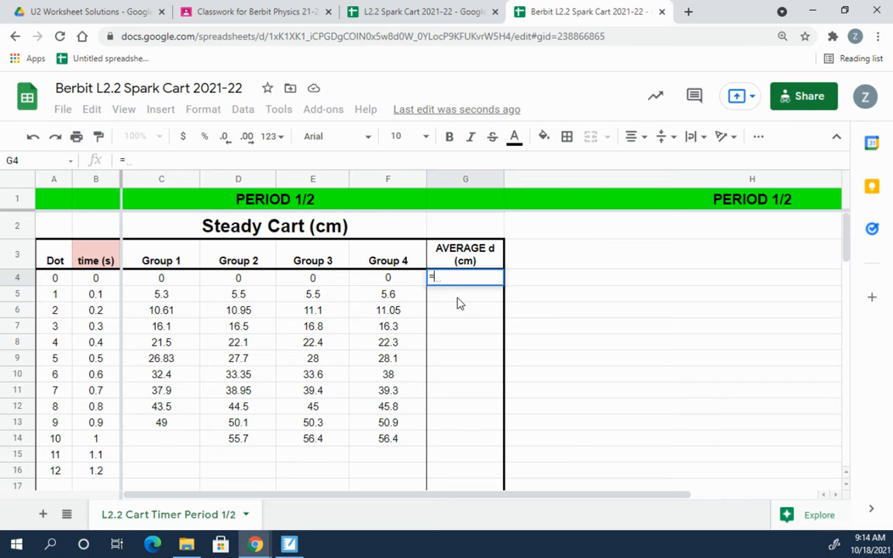
text(average)
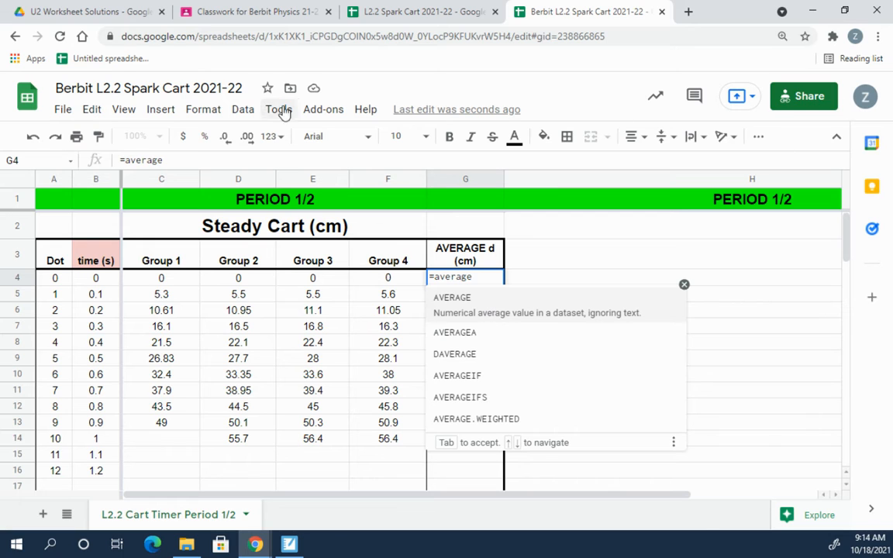
click(125, 114)
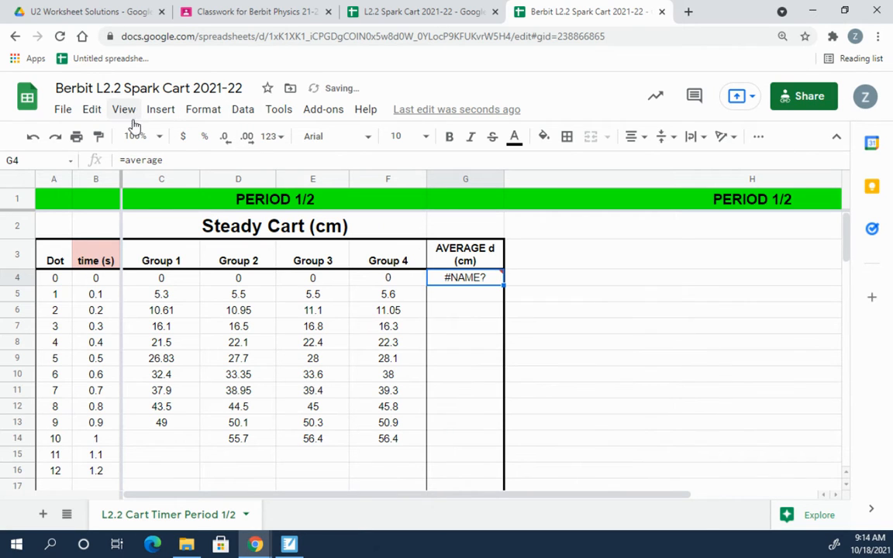
click(122, 112)
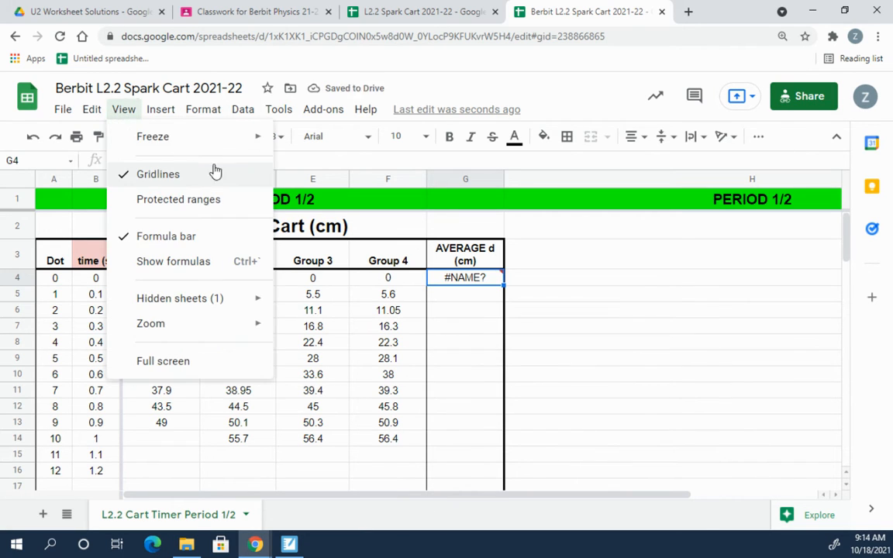
mouse_move(200, 323)
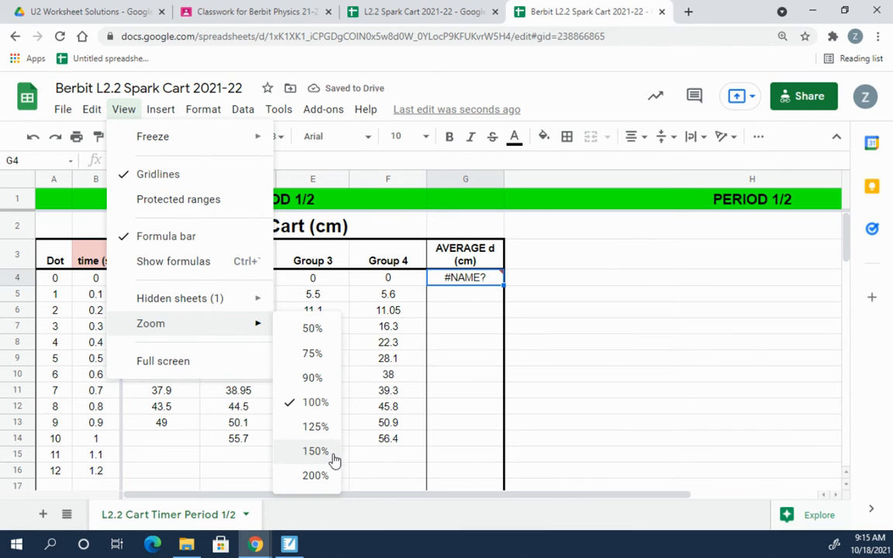
click(316, 476)
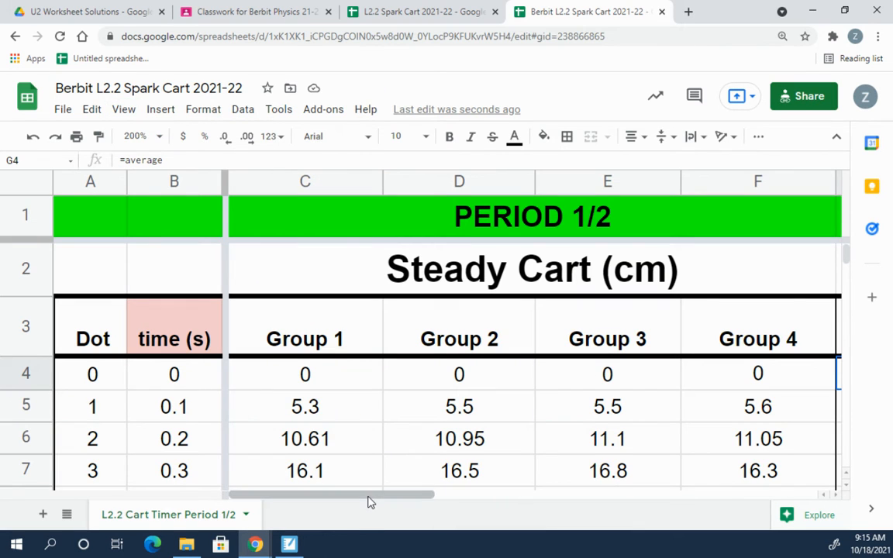
drag(369, 497, 499, 495)
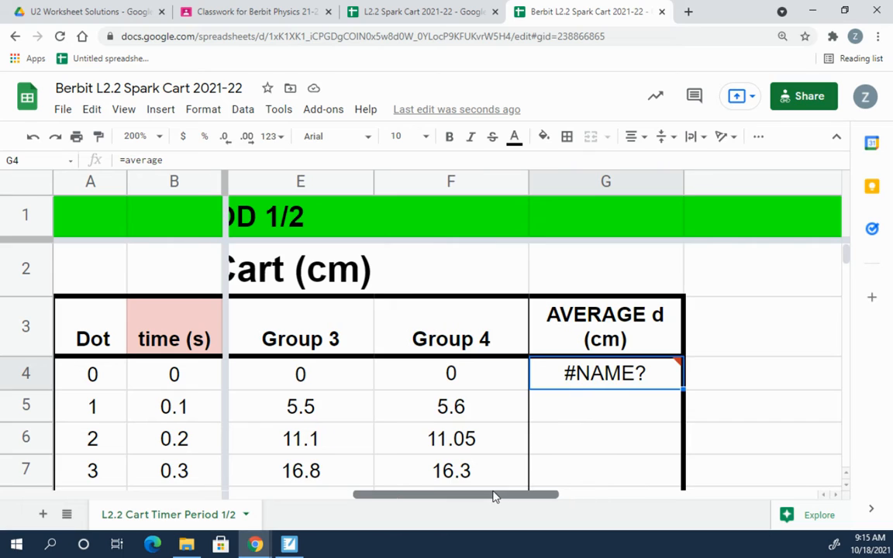
mouse_move(583, 381)
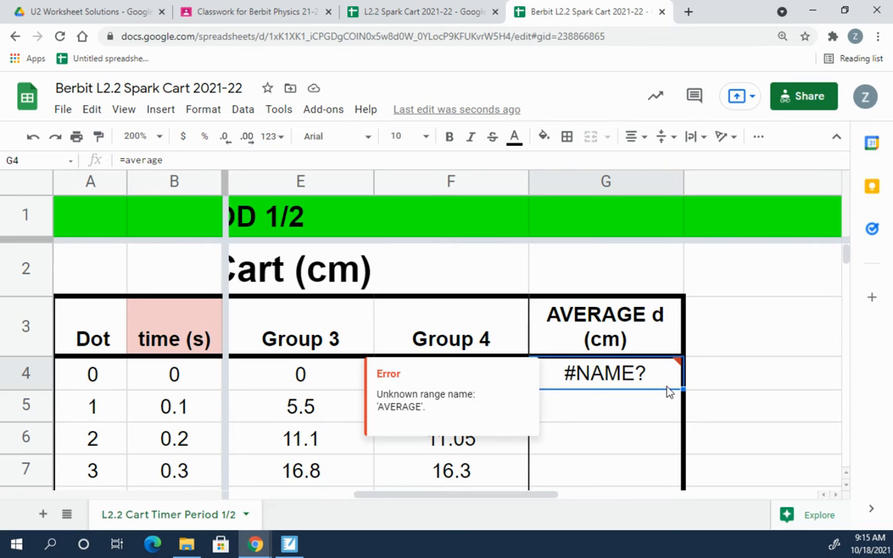
Replace the entry in cell G4 with the start of an average formula, =average(.
text(=)
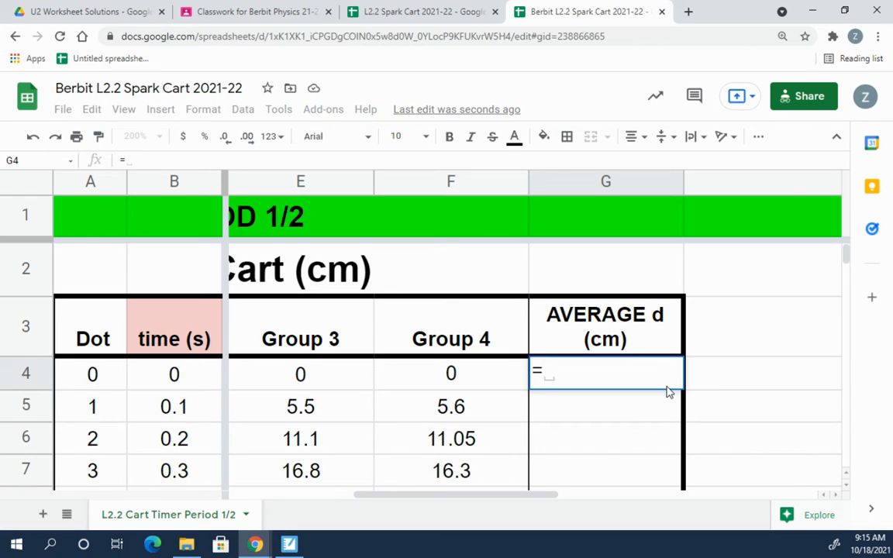
text(average()
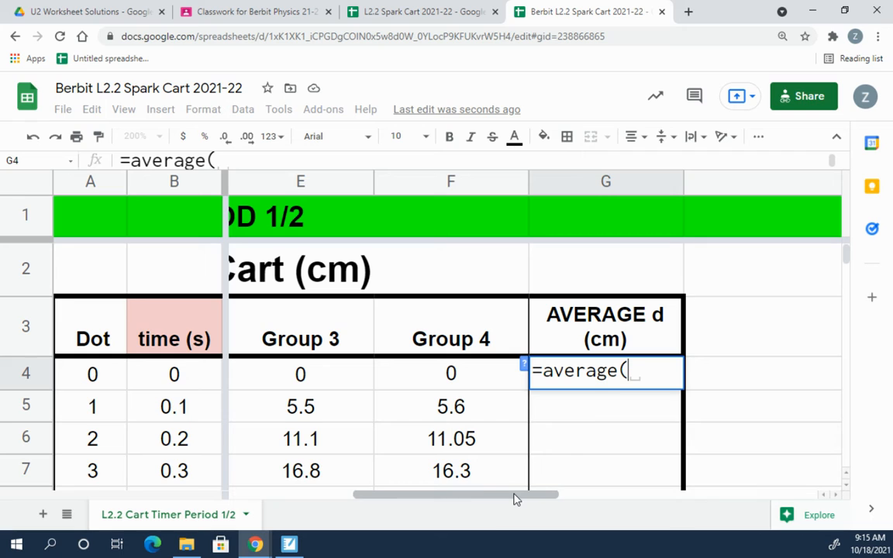
key(BackSpace)
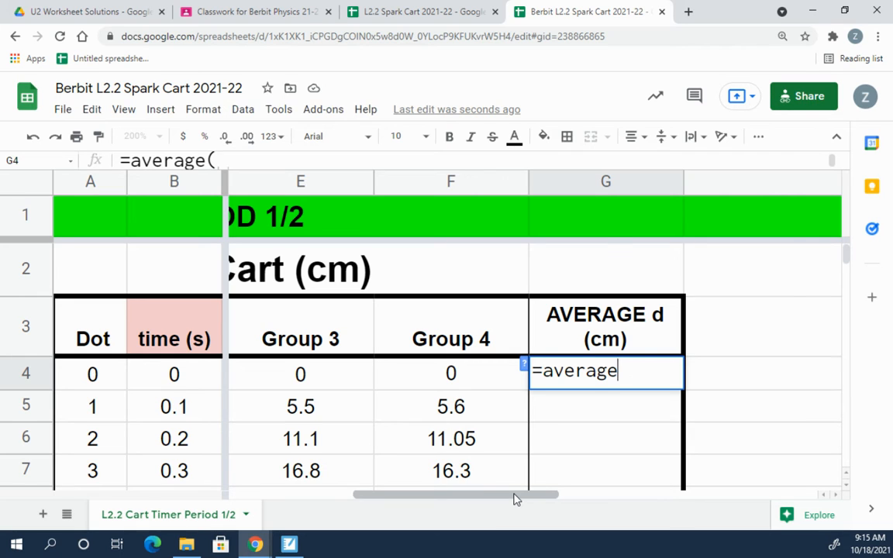
text(()
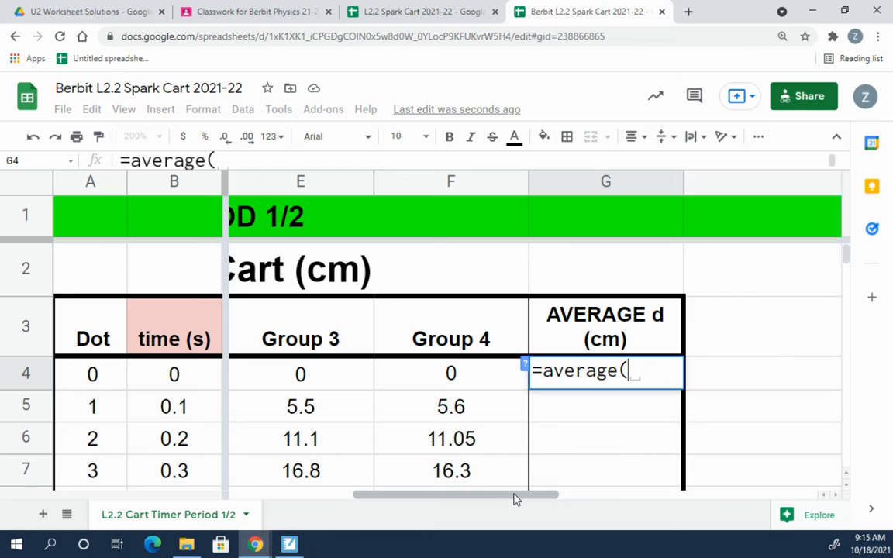
Try C4:F4 as the range of the average formula in cell G4, and delete the range.
drag(511, 498, 432, 493)
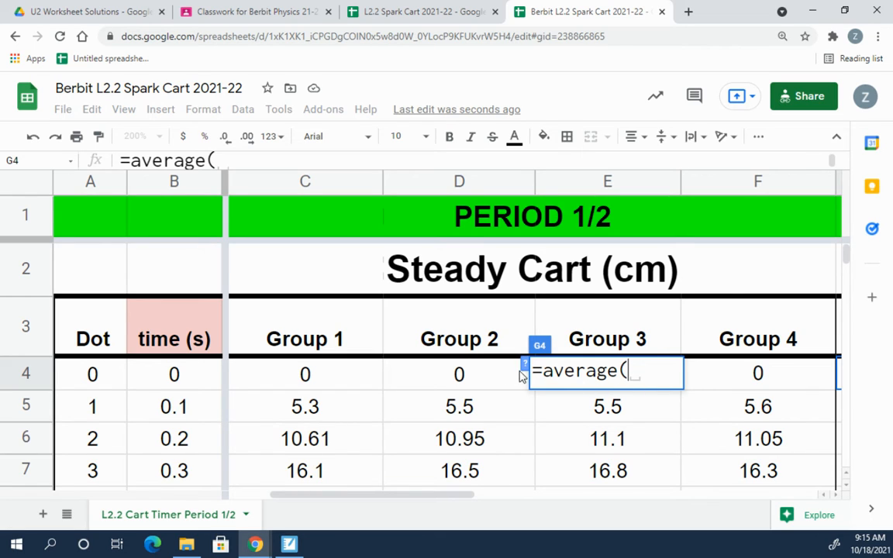
click(325, 379)
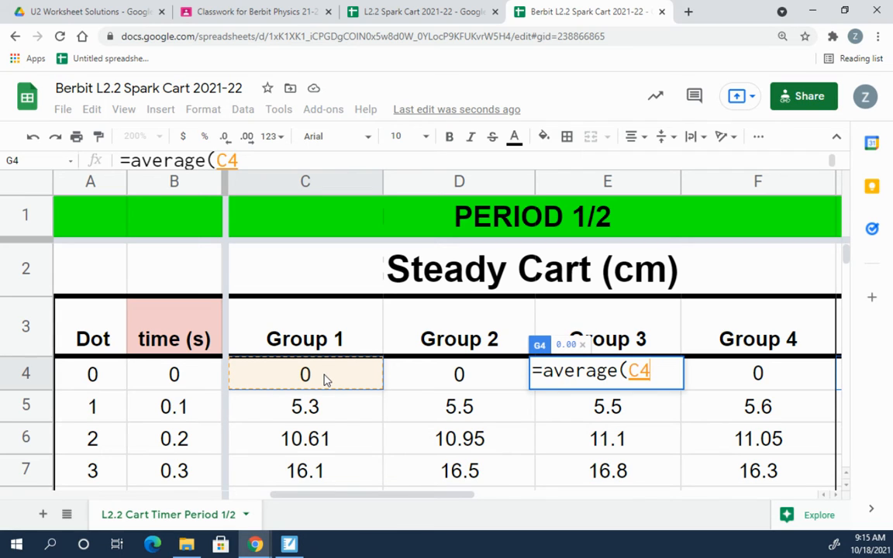
drag(326, 380, 701, 382)
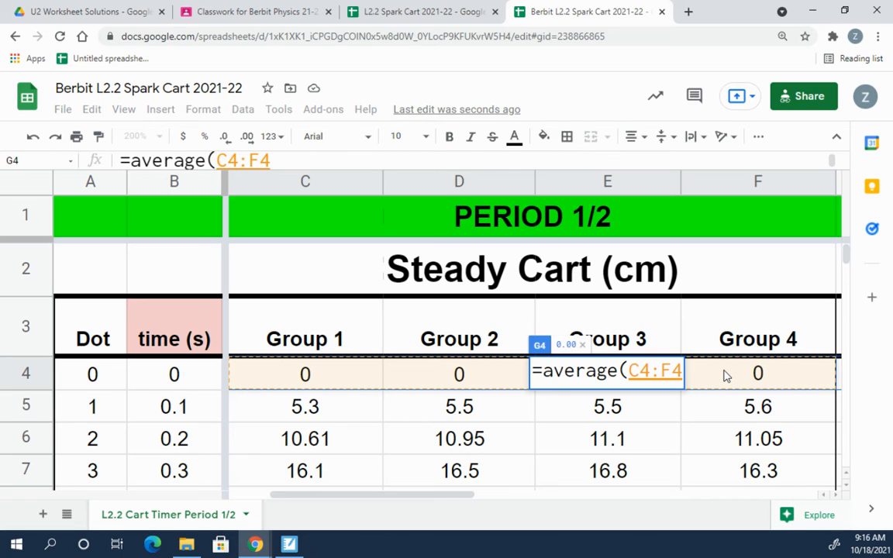
key(BackSpace)
key(BackSpace)
key(BackSpace)
key(BackSpace)
key(BackSpace)
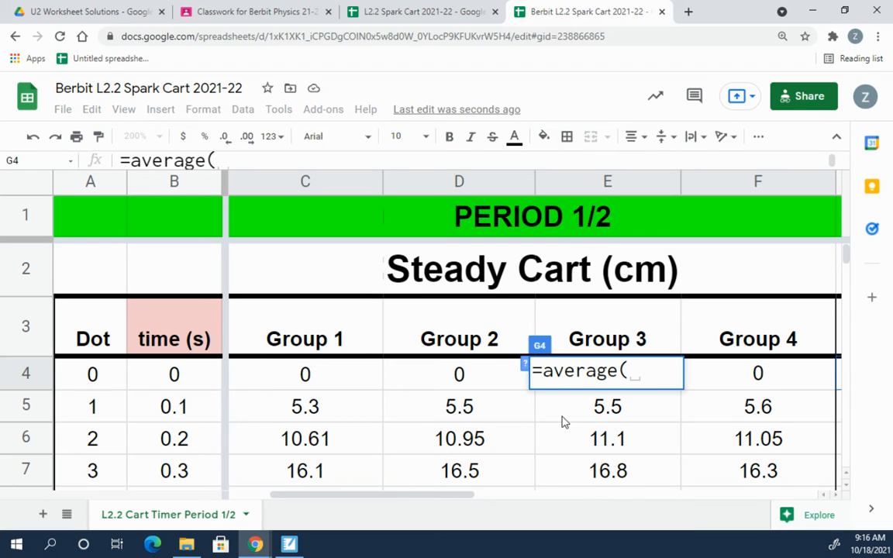
Complete the average formula in cell G4 of the Steady Cart table as =average(C4:F4).
click(307, 376)
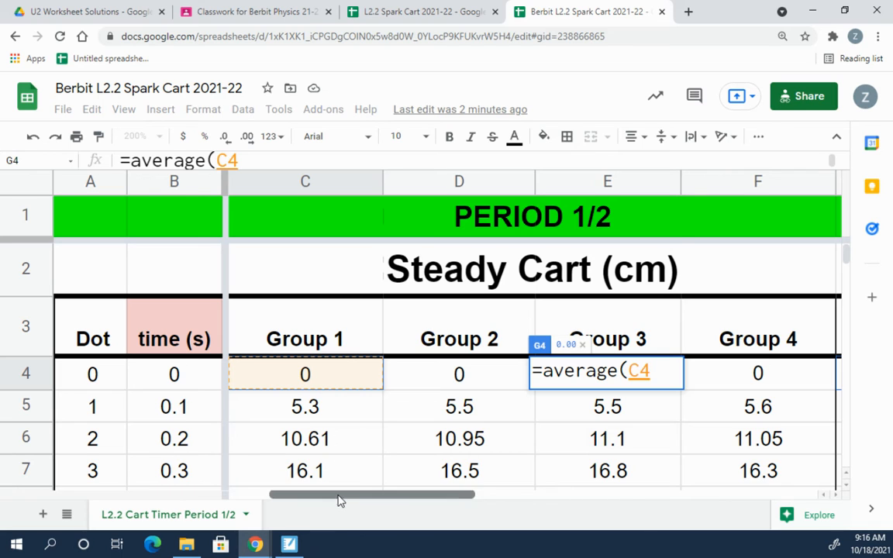
mouse_move(339, 499)
mouse_down()
mouse_move(610, 488)
mouse_move(282, 505)
mouse_move(331, 492)
mouse_move(559, 481)
mouse_move(343, 512)
mouse_up()
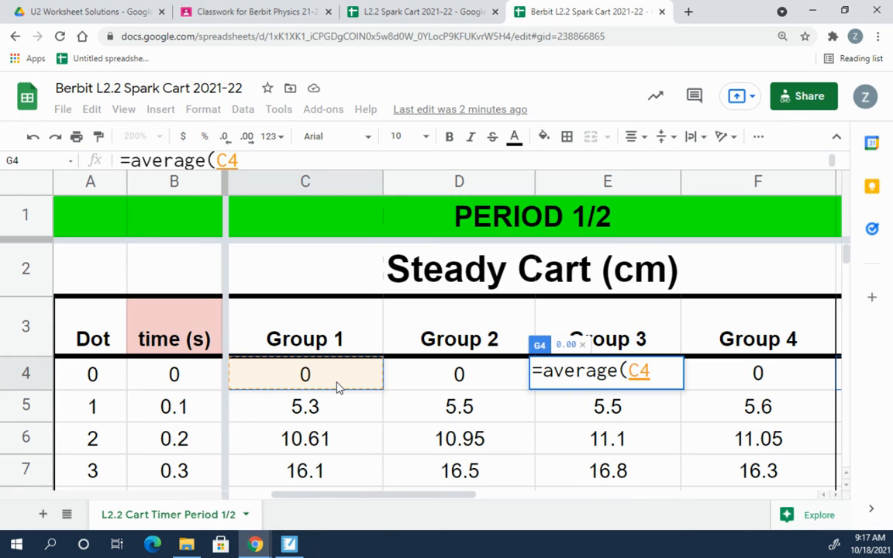
key(shift+Right)
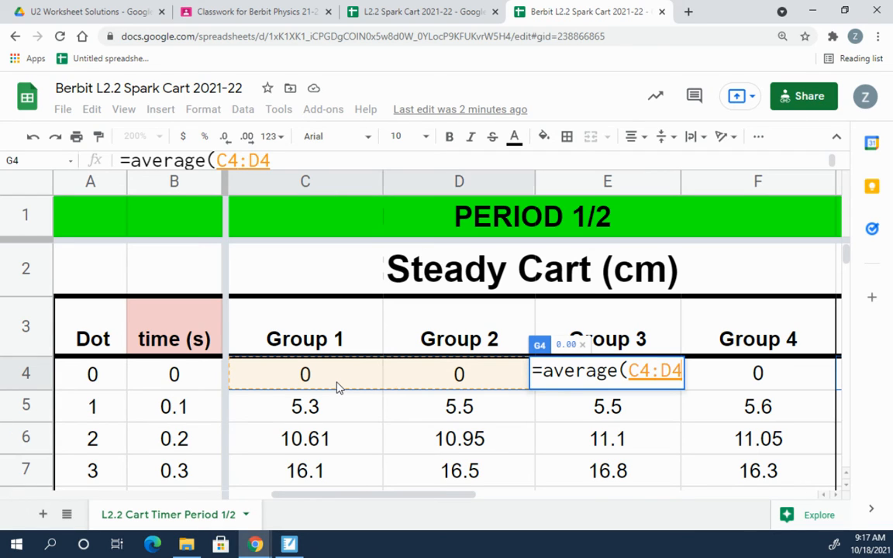
key(shift+Right)
key(shift+Right)
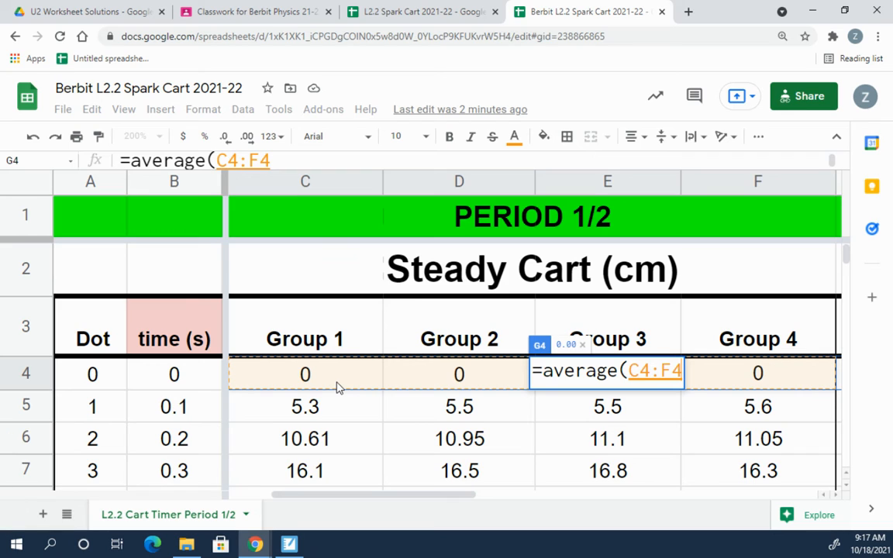
text())
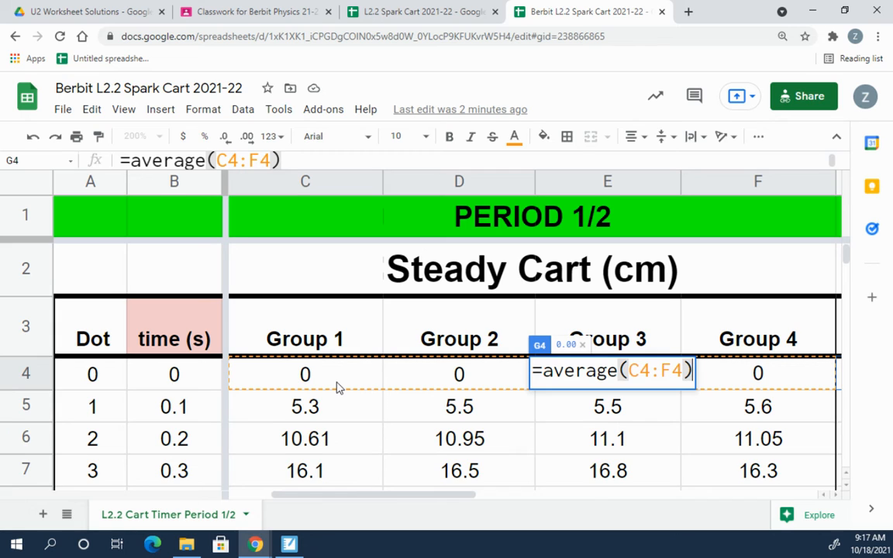
key(Return)
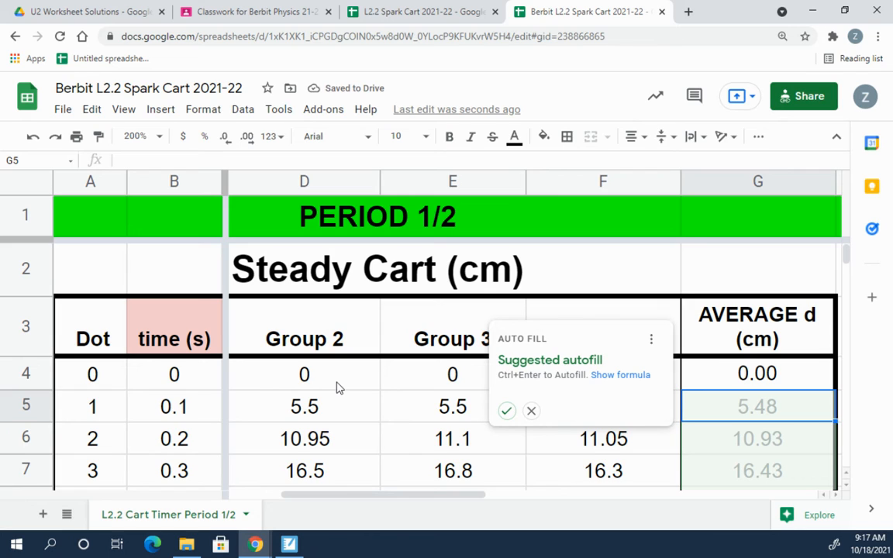
Apply the suggested autofill to extend the average formula down the Steady Cart table's AVERAGE d (cm) column.
click(505, 412)
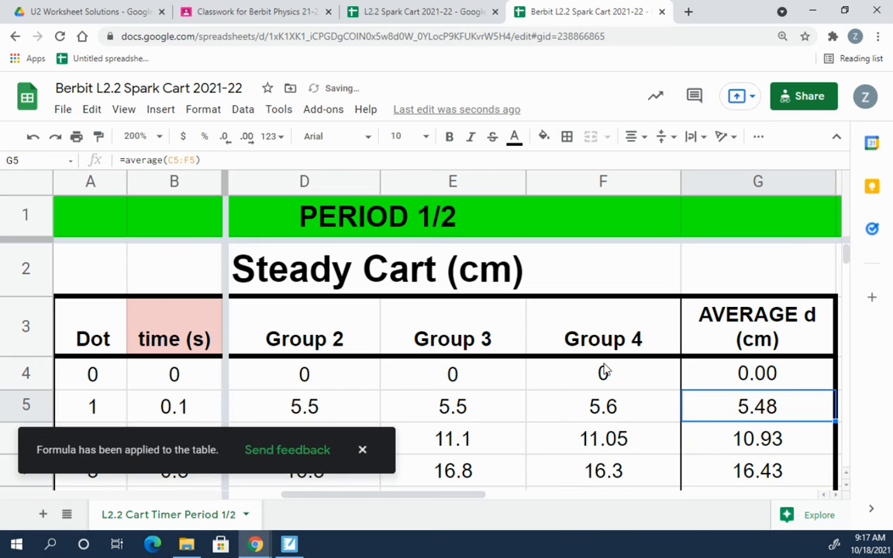
scroll(637, 407, down, 5)
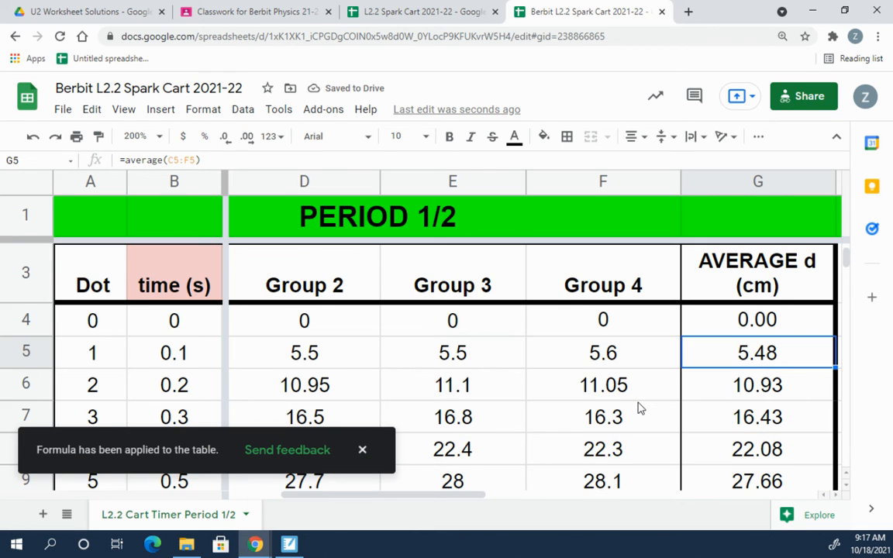
scroll(639, 409, down, 1)
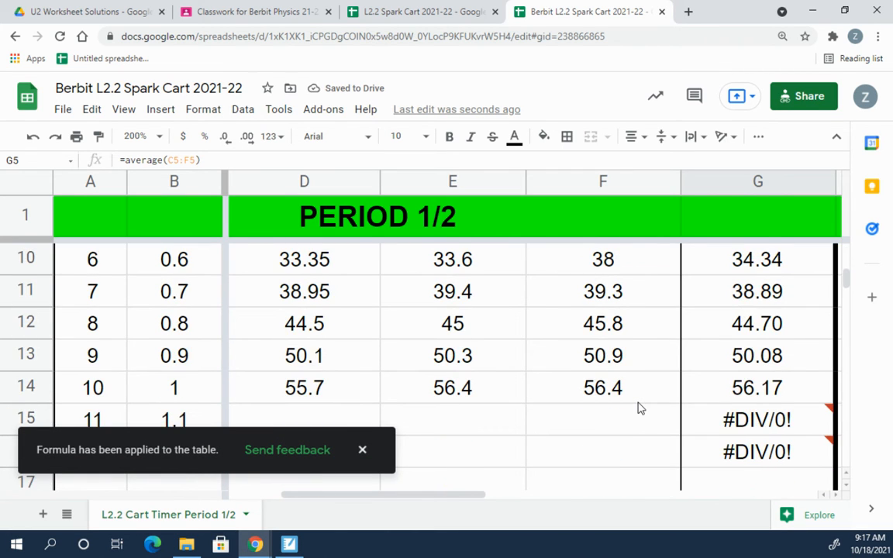
scroll(639, 409, down, 1)
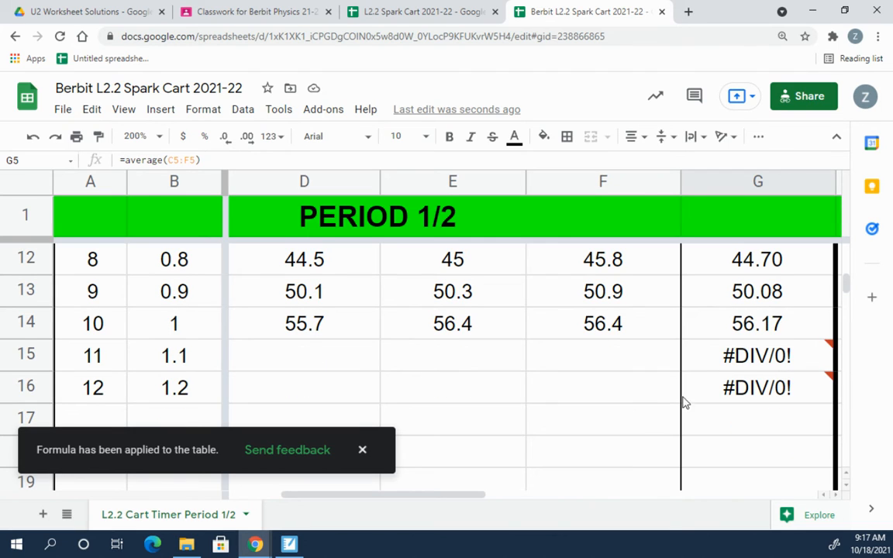
Clear the #DIV/0! averages from cells G15:G16, where the groups have no data.
mouse_move(752, 389)
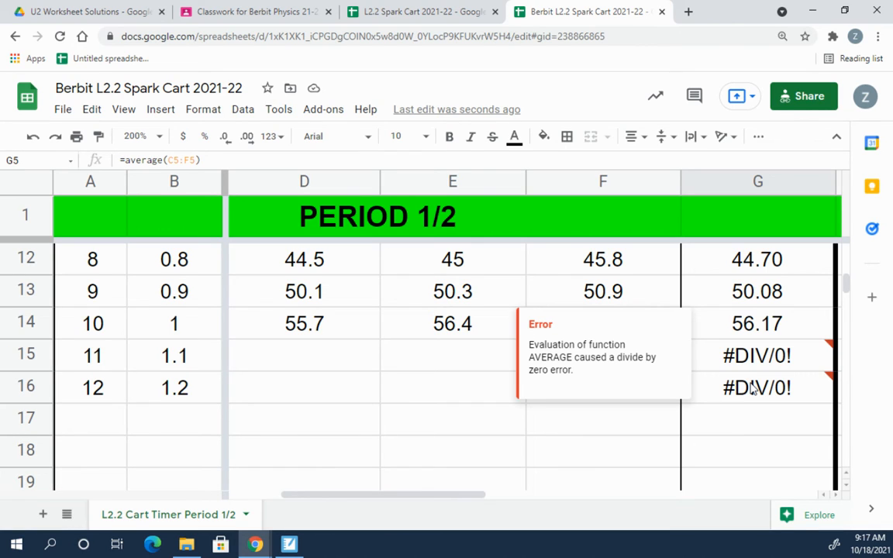
mouse_move(748, 364)
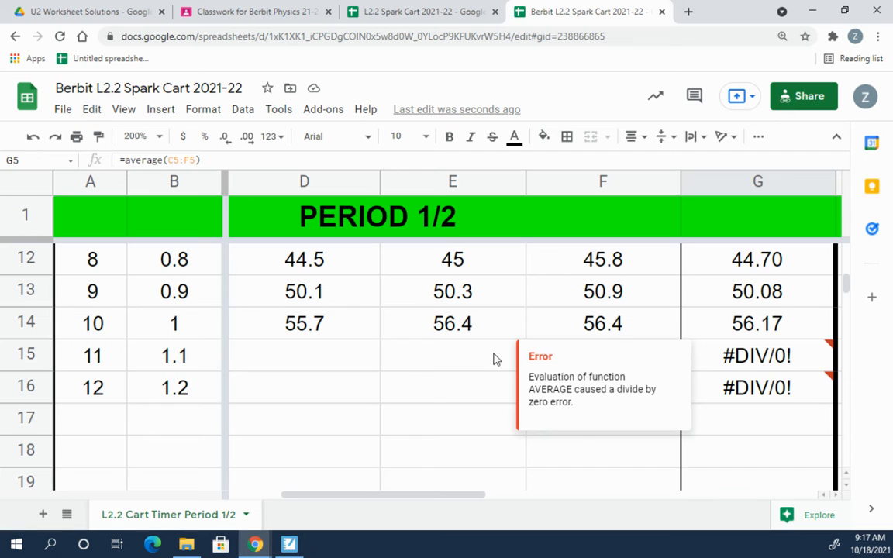
drag(421, 496, 452, 498)
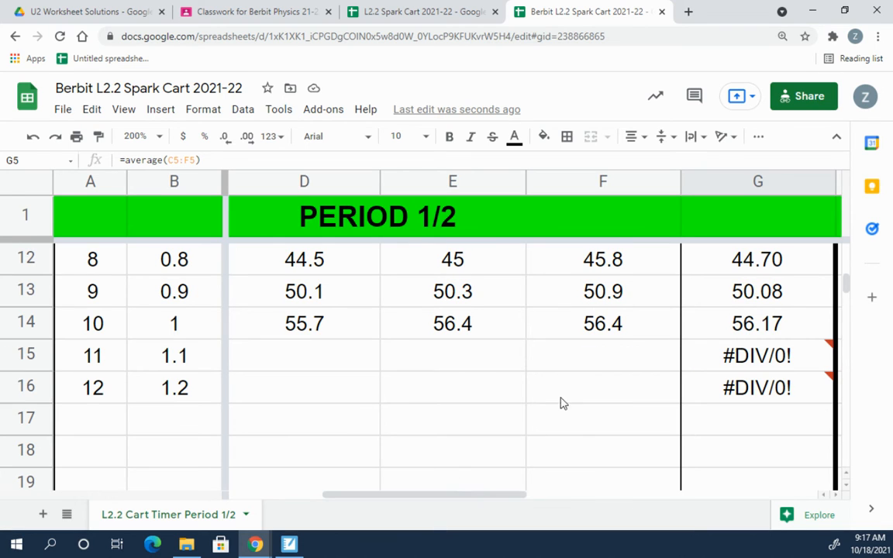
mouse_move(732, 357)
drag(731, 357, 735, 391)
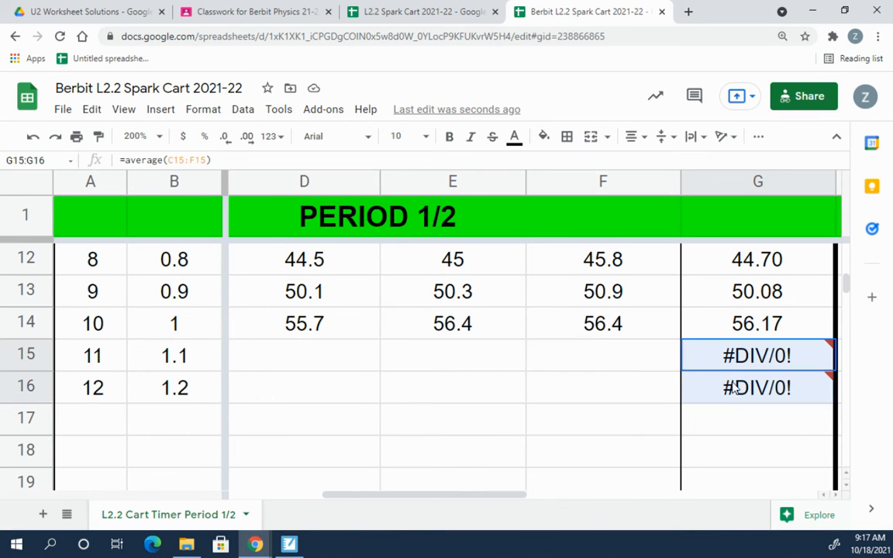
key(Delete)
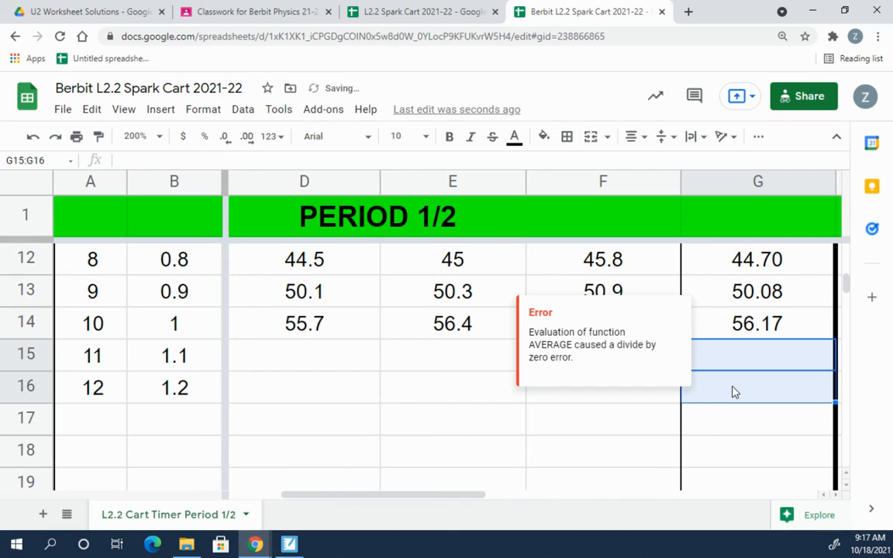
click(594, 438)
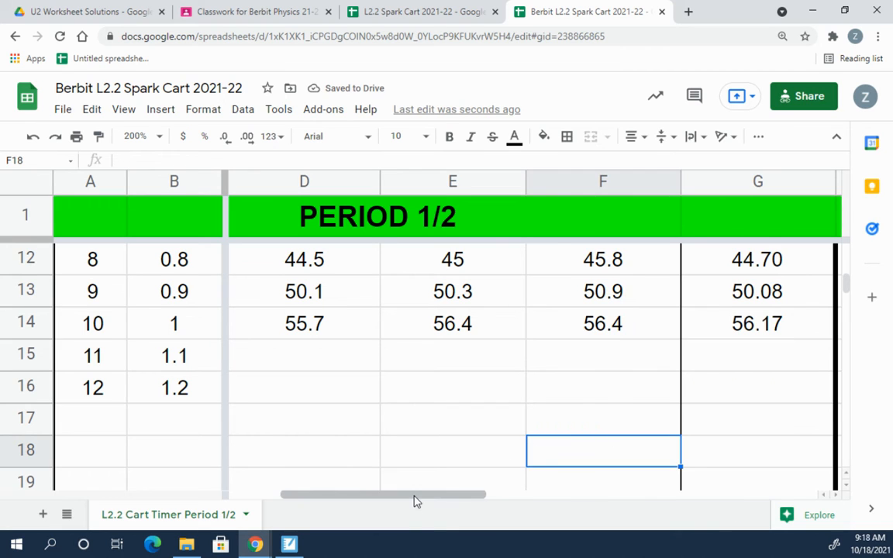
Copy the average formula in cell G4 and select cells G5:G14 below it.
scroll(472, 419, up, 3)
scroll(472, 419, up, 1)
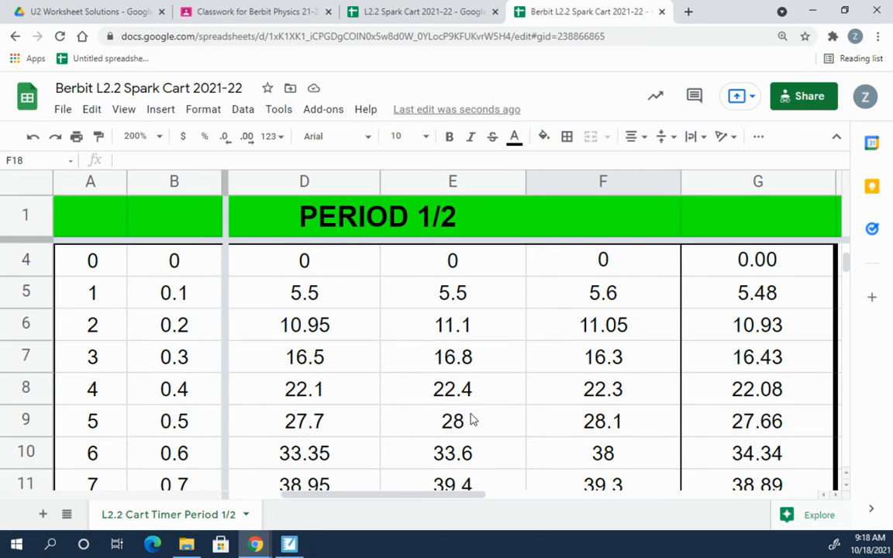
scroll(634, 375, up, 2)
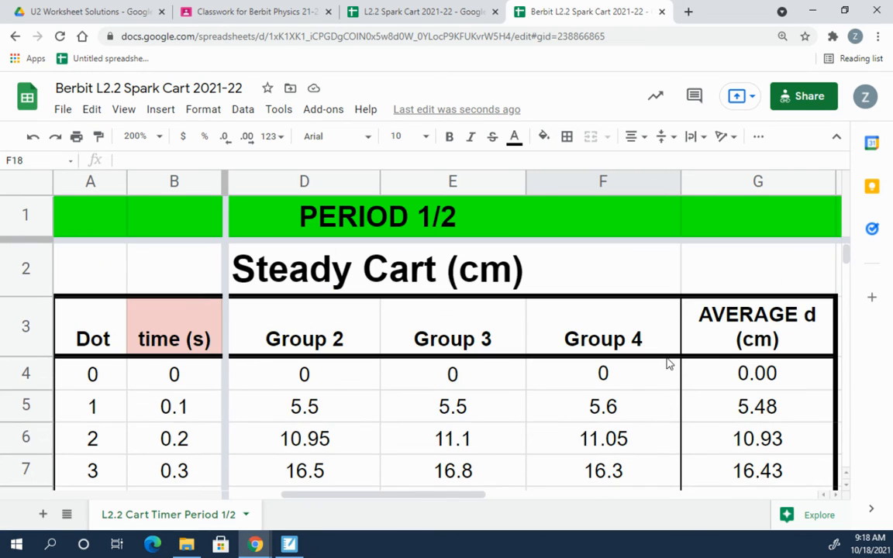
click(750, 383)
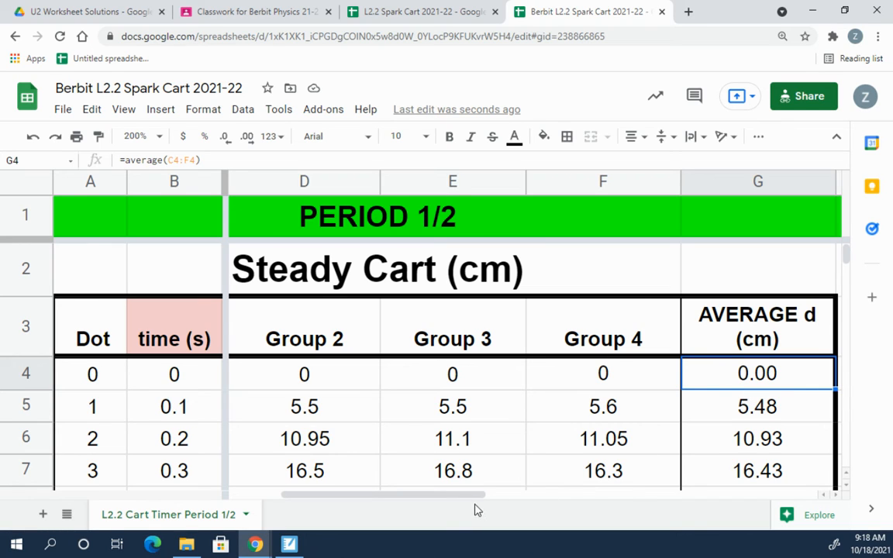
drag(474, 496, 572, 499)
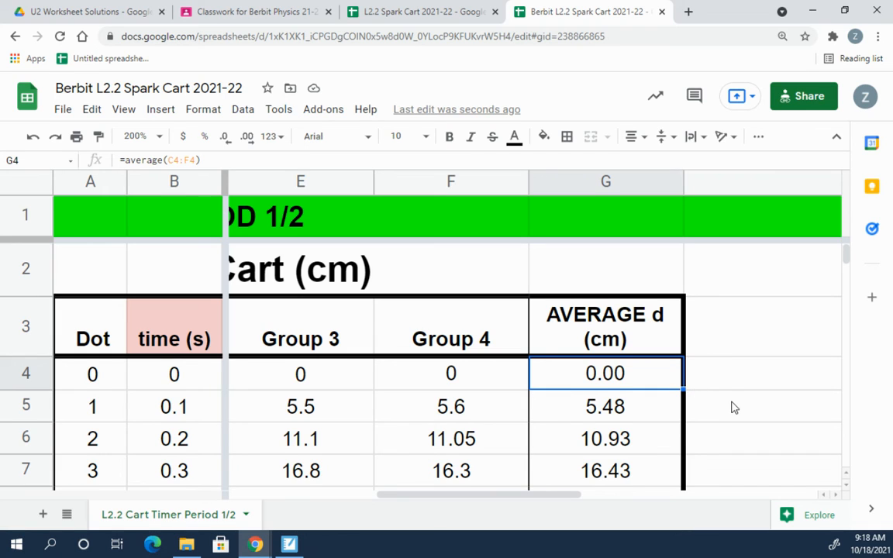
scroll(733, 408, down, 1)
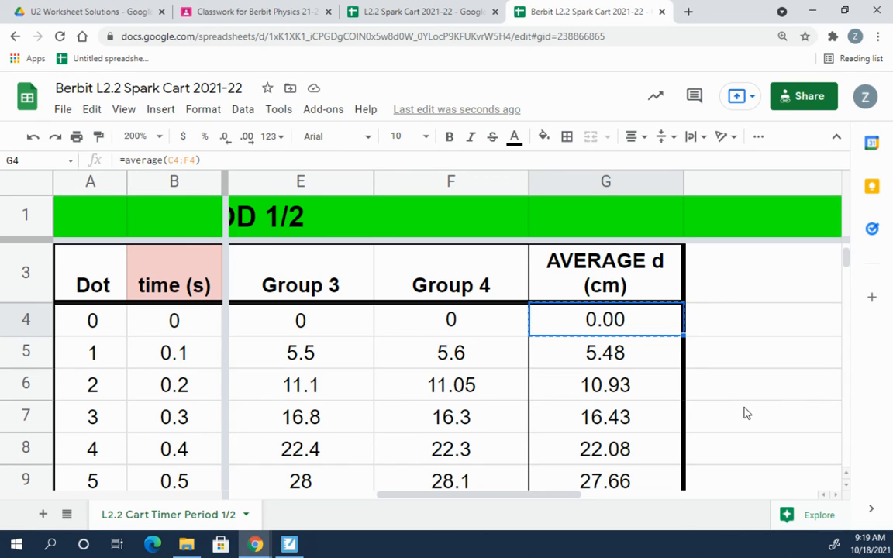
key(Down)
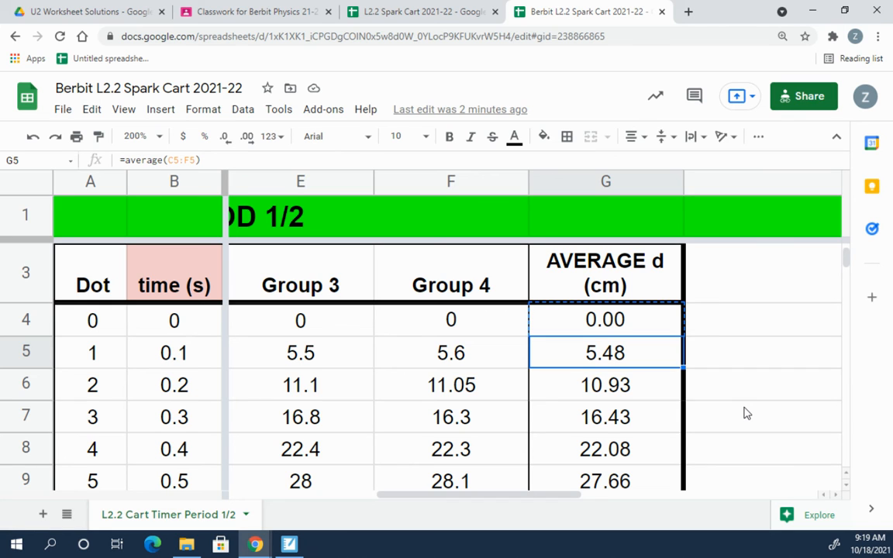
key(shift+Down)
key(shift+Down)
key(shift+Down)
key(shift+Down)
key(shift+Down)
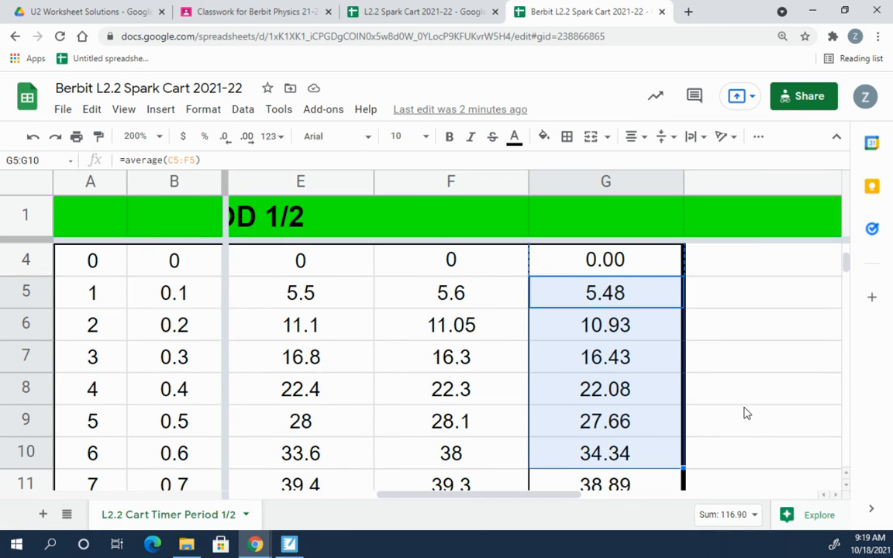
key(shift+Down)
key(shift+Down)
key(shift+Down)
key(shift+Down)
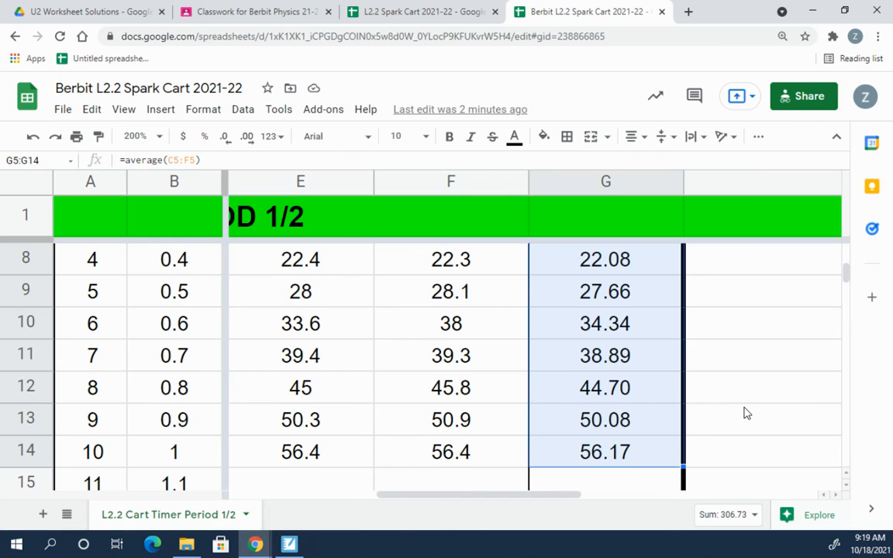
Enter =average(c23:f23) in cell G23, the first average distance of the second cart table.
key(Down)
key(Down)
key(Down)
key(Down)
key(Down)
key(Down)
key(Down)
key(Down)
key(Down)
key(Down)
key(Down)
key(Down)
key(Down)
key(Down)
key(Down)
key(Down)
key(Down)
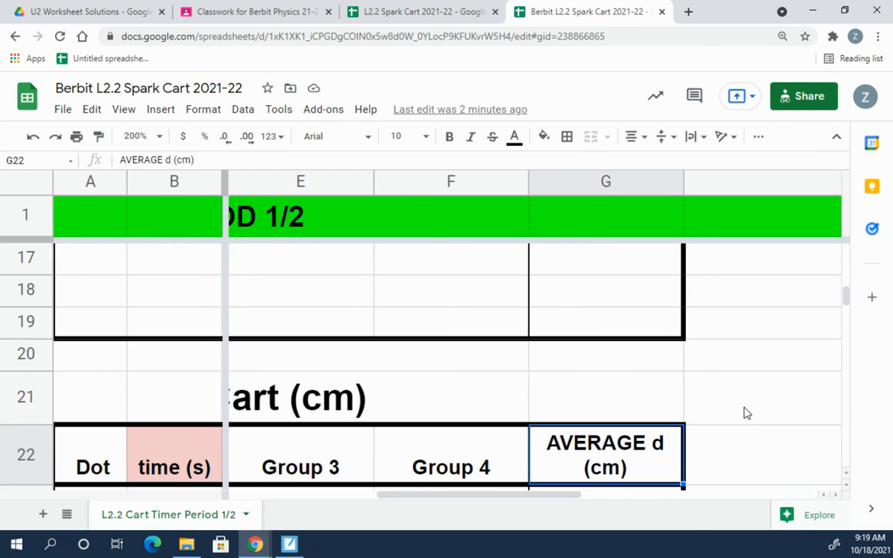
key(Down)
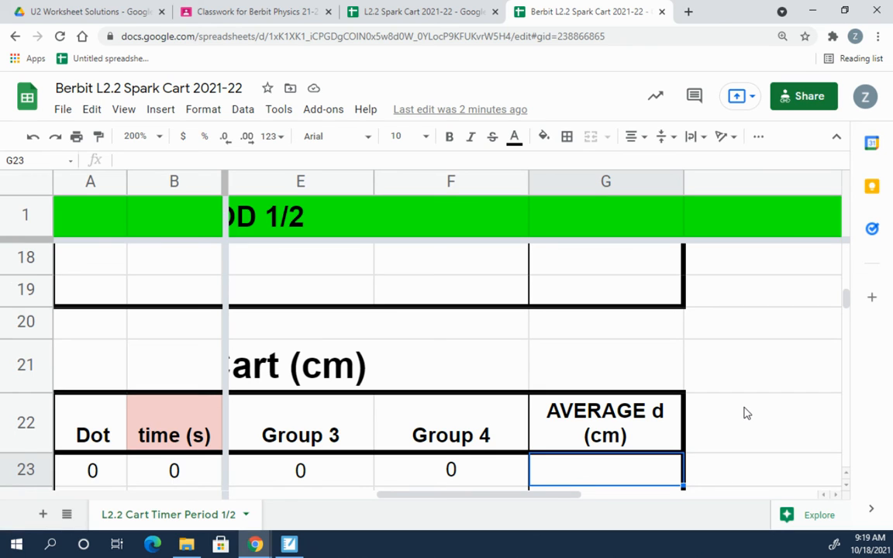
key(Down)
key(Up)
text(=average()
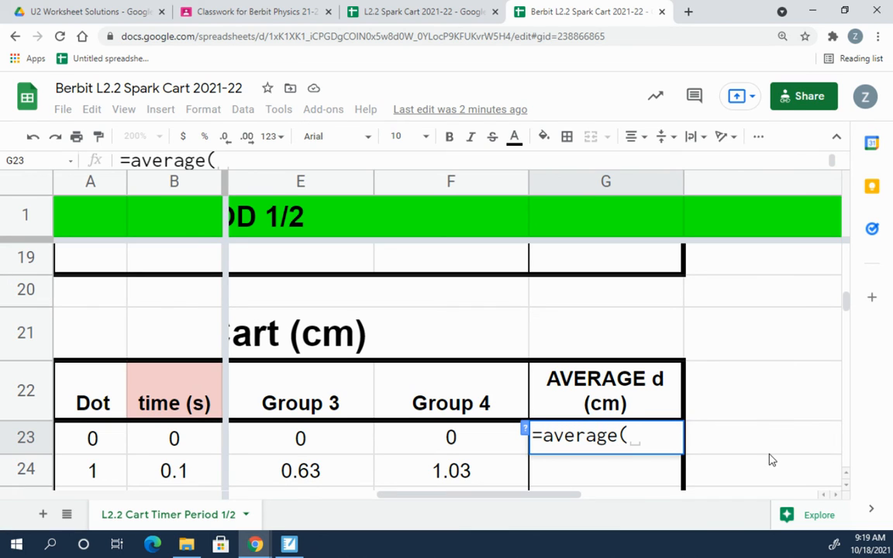
text(c23:)
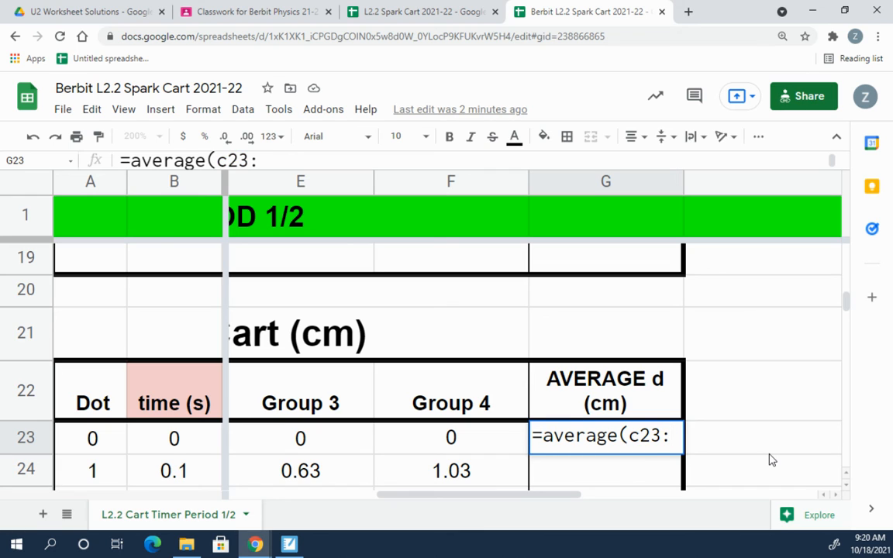
text(f23))
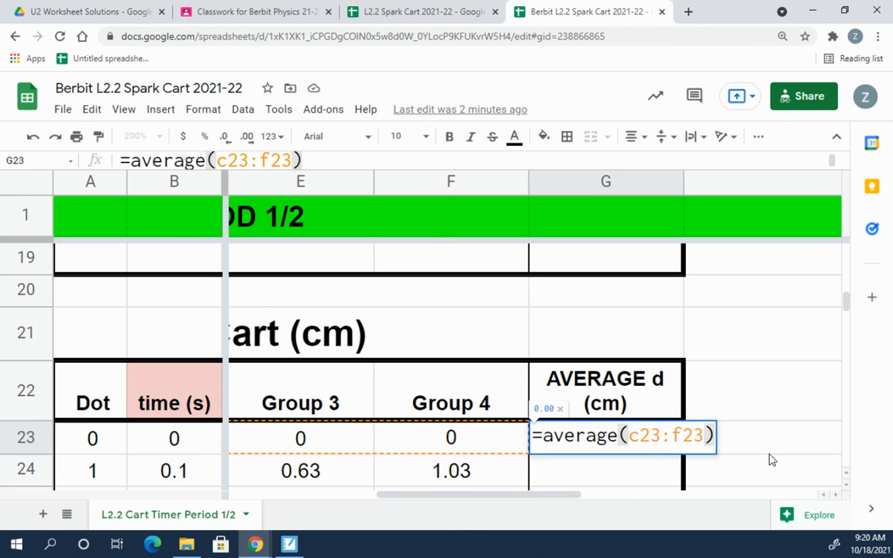
key(Return)
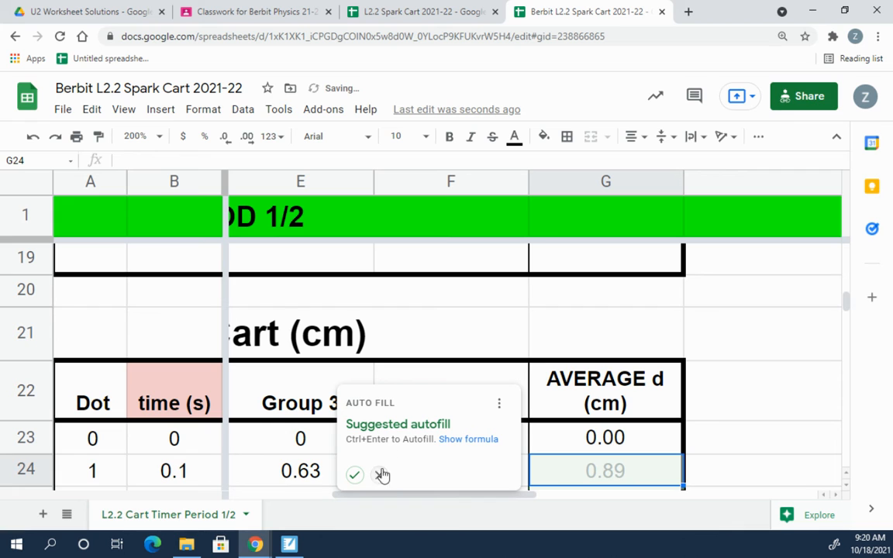
Apply the suggested autofill to extend the average formula down the second cart table from cell G24.
click(354, 474)
scroll(505, 411, down, 3)
scroll(508, 411, down, 5)
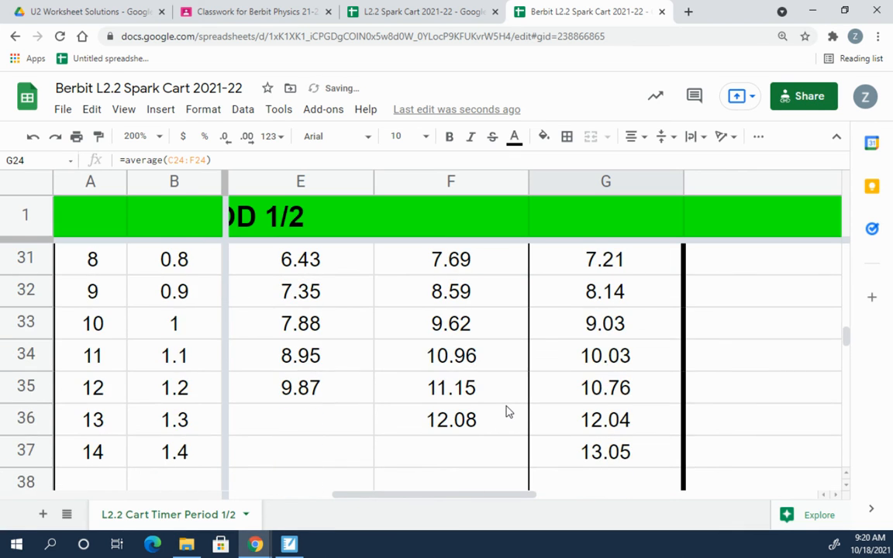
Enter =average(c42:f42) in cell G42 and apply the suggested autofill to extend the averages down the Tank Cart table.
scroll(508, 410, down, 3)
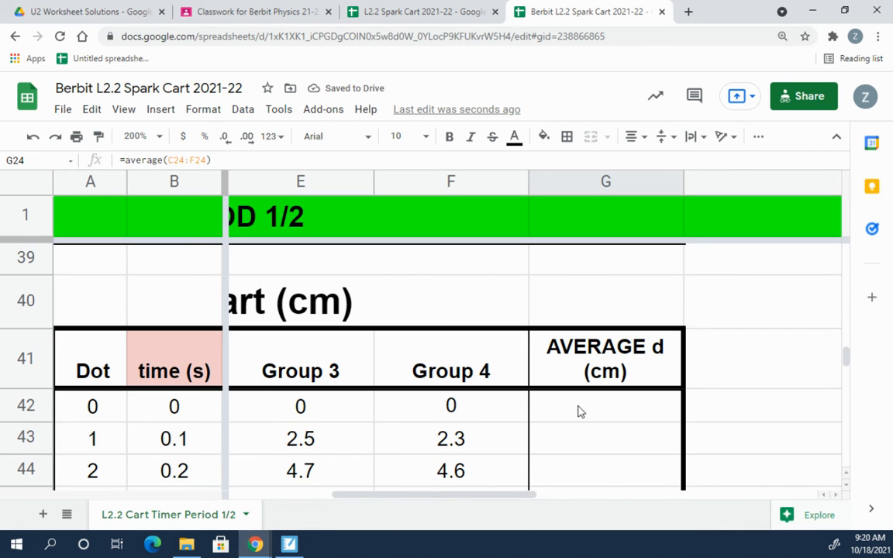
click(584, 413)
drag(448, 497, 496, 498)
text(=average()
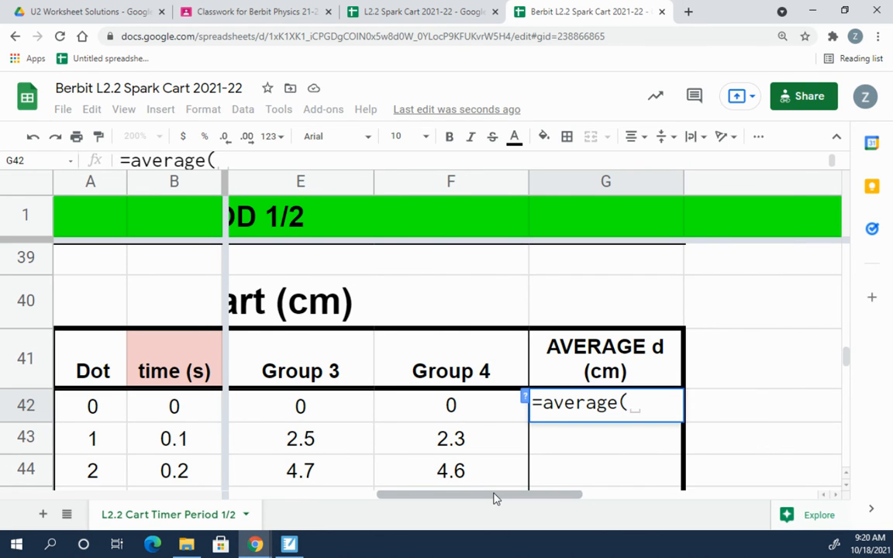
text(c)
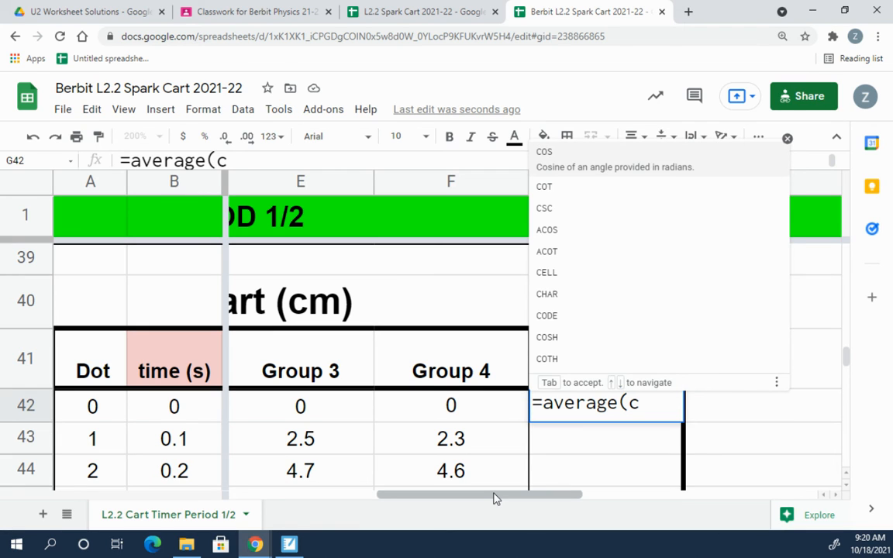
text(42:f)
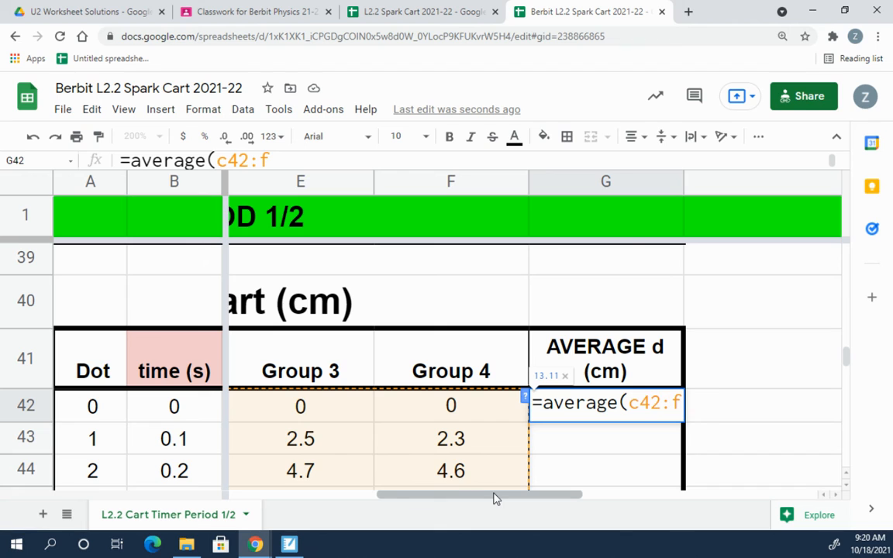
text(42))
key(Return)
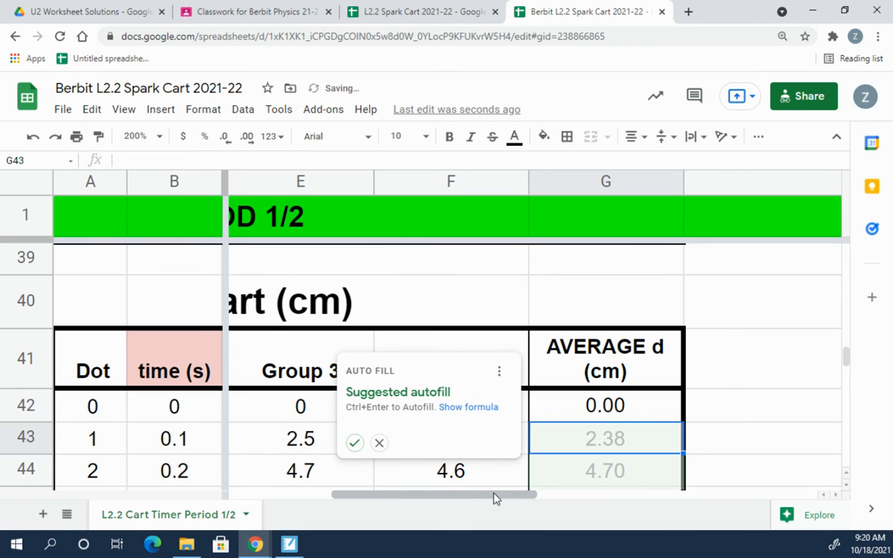
click(354, 443)
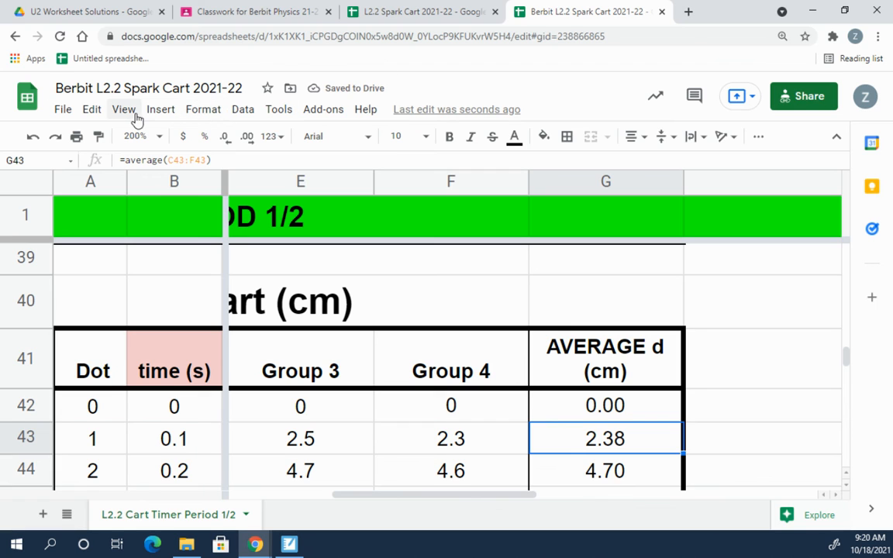
Reduce the sheet zoom to 100% and clear the #DIV/0! averages from cells G54:G56 of the Tank Cart table.
click(155, 138)
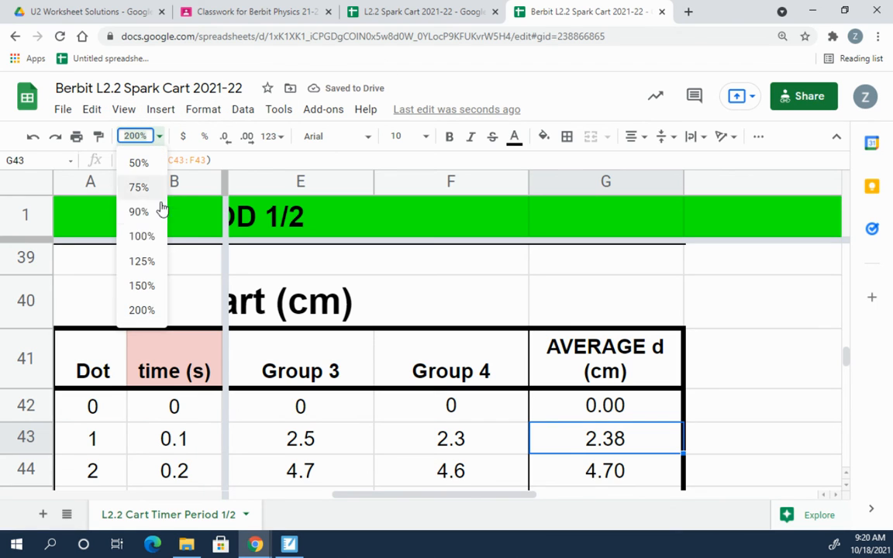
click(159, 236)
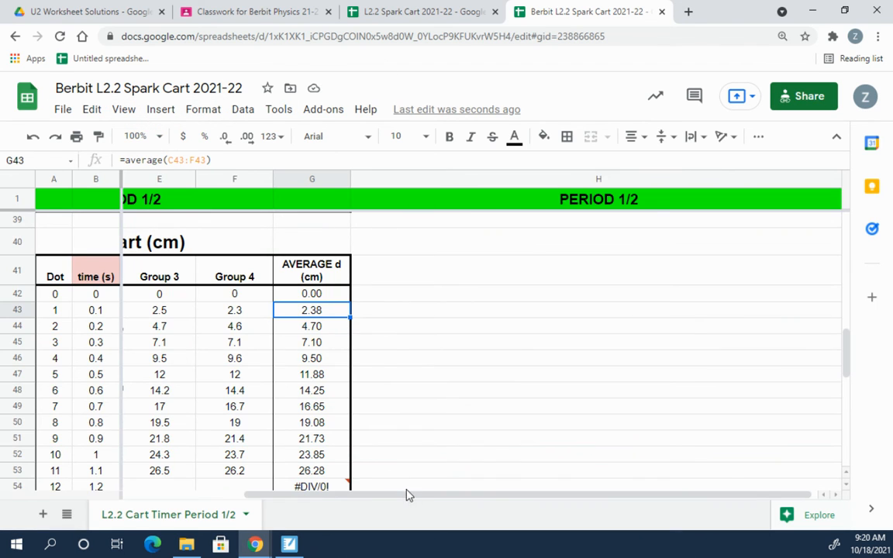
drag(413, 496, 255, 503)
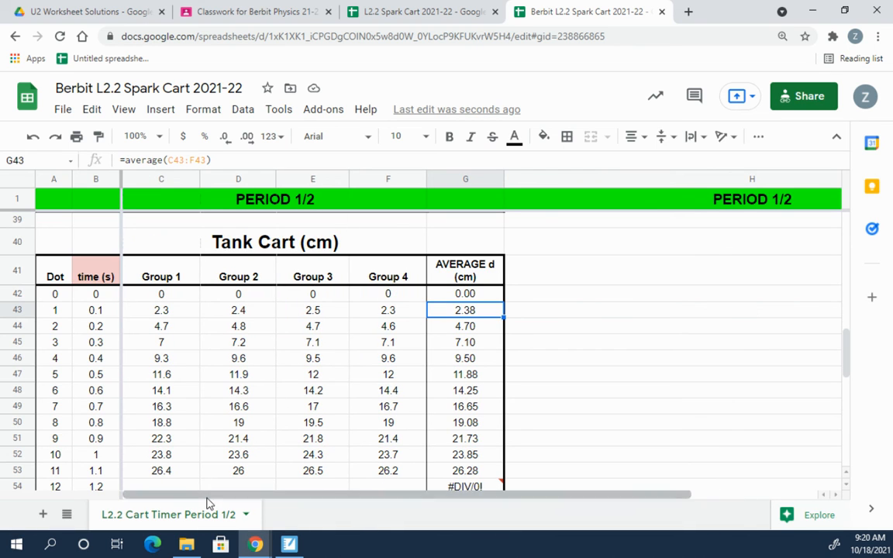
scroll(349, 388, down, 2)
click(459, 383)
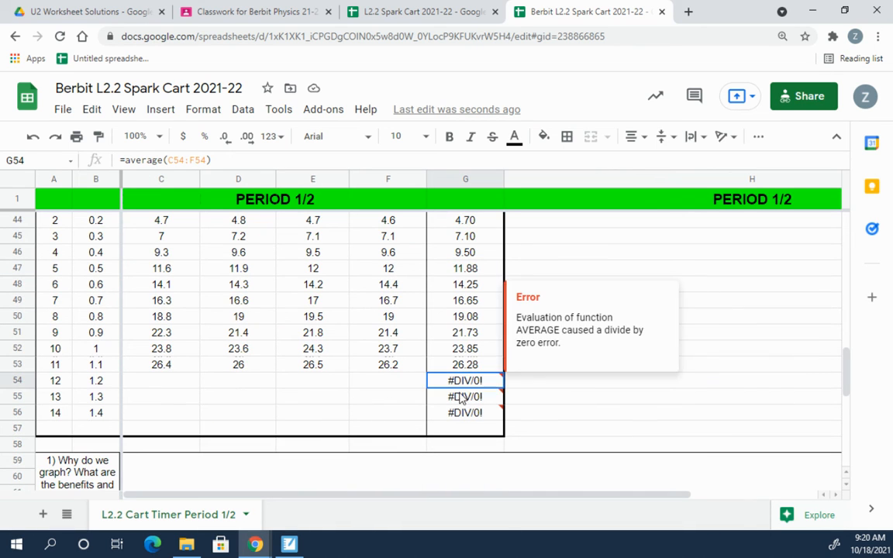
shift+click(457, 414)
key(Delete)
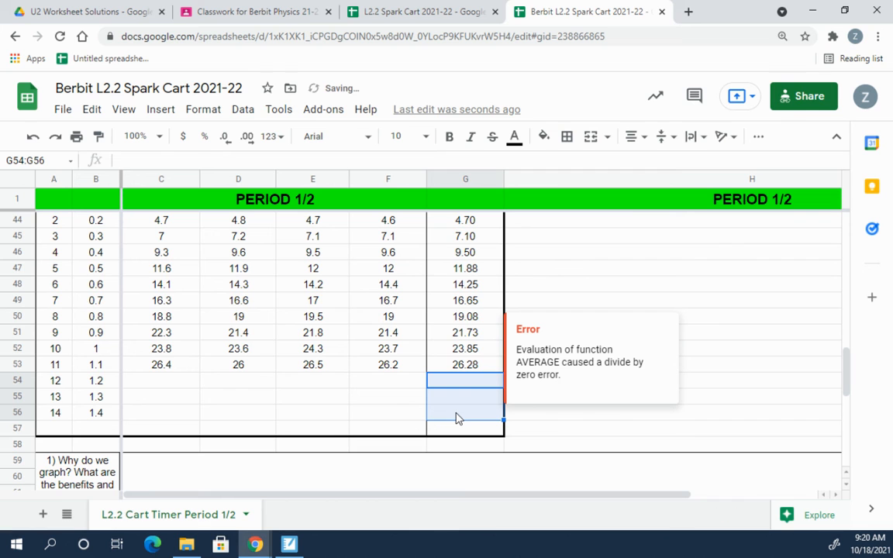
click(604, 237)
Review the average distances in the Steady, Husky and Tank Cart tables for completeness.
scroll(520, 367, up, 2)
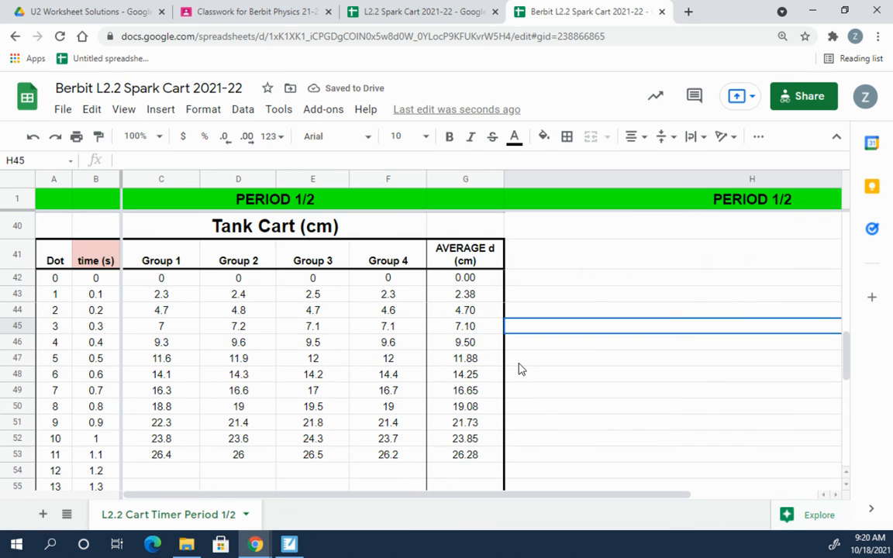
scroll(521, 367, up, 8)
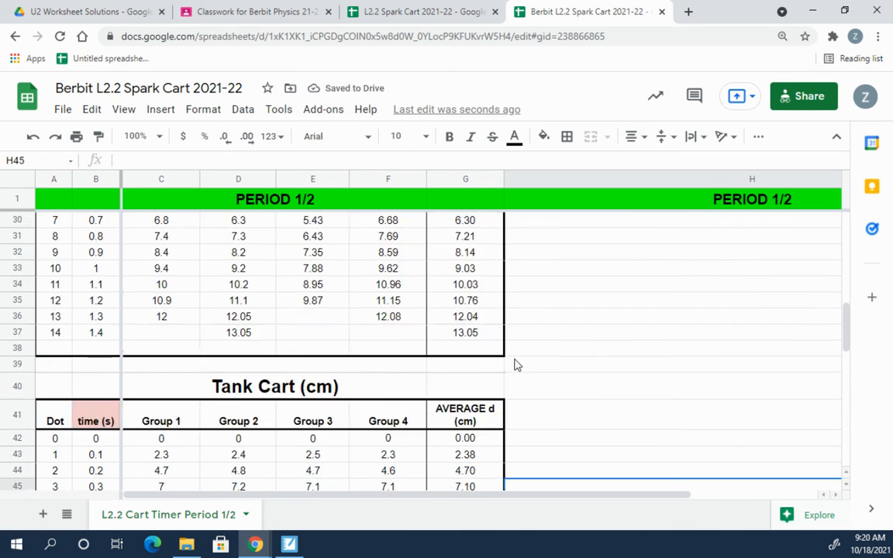
scroll(508, 370, down, 3)
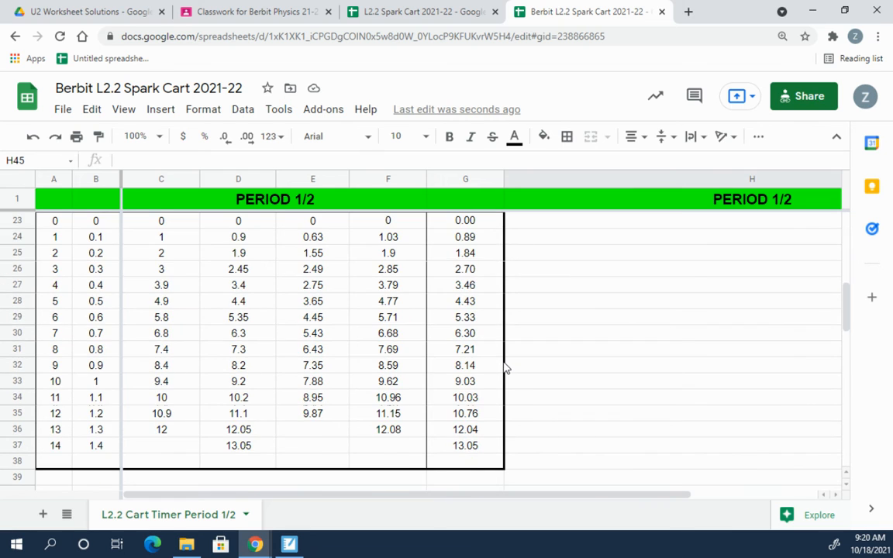
scroll(505, 369, up, 7)
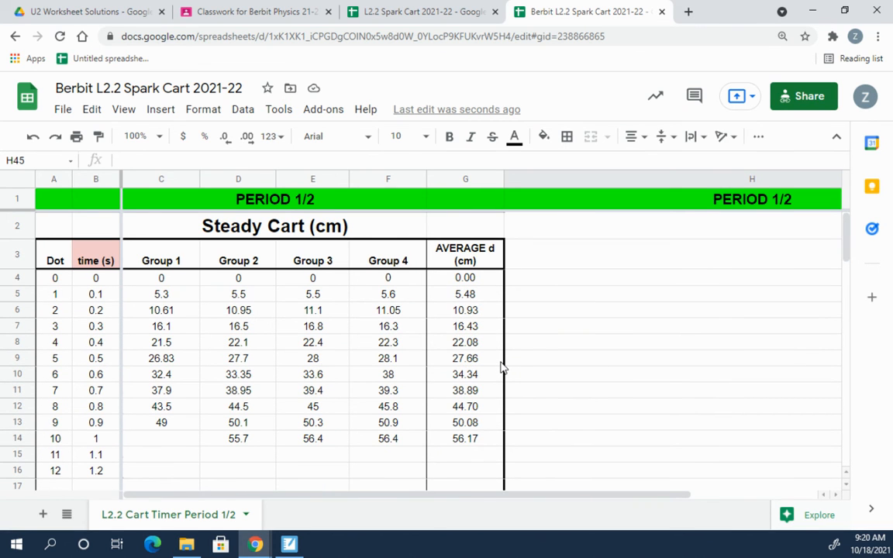
scroll(514, 392, down, 10)
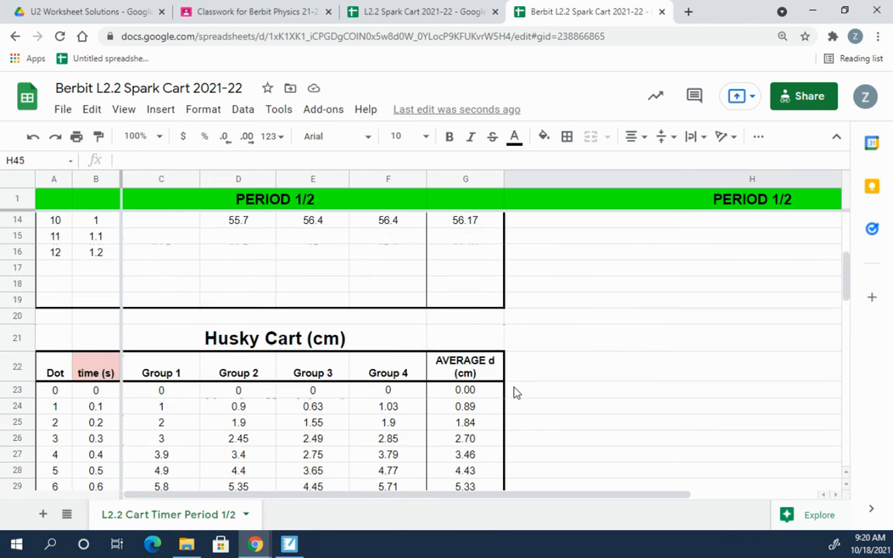
scroll(514, 392, down, 6)
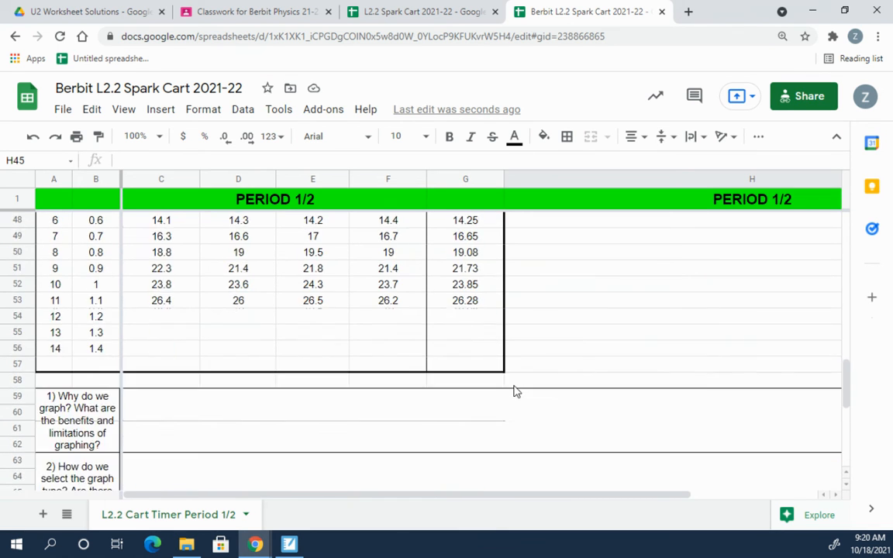
scroll(516, 388, up, 7)
scroll(516, 388, up, 9)
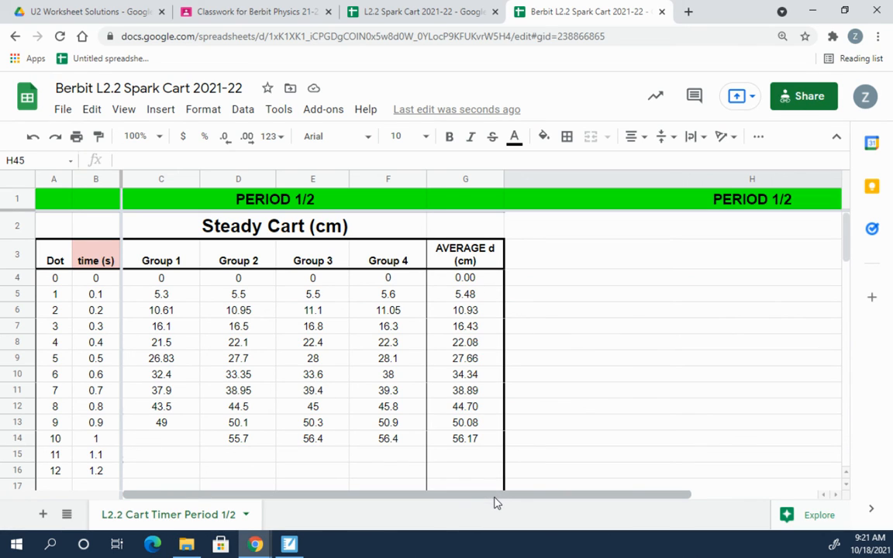
Insert a chart into the Period 1/2 sheet.
drag(497, 502, 640, 486)
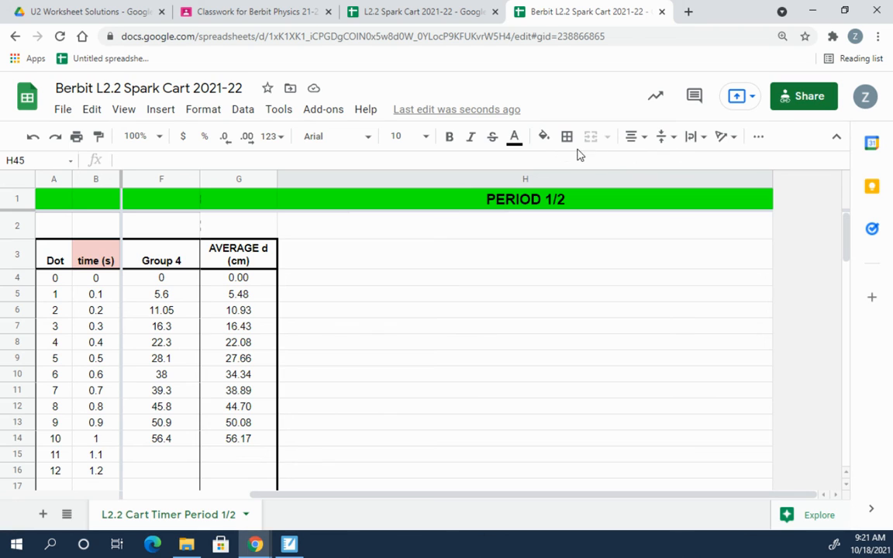
click(760, 139)
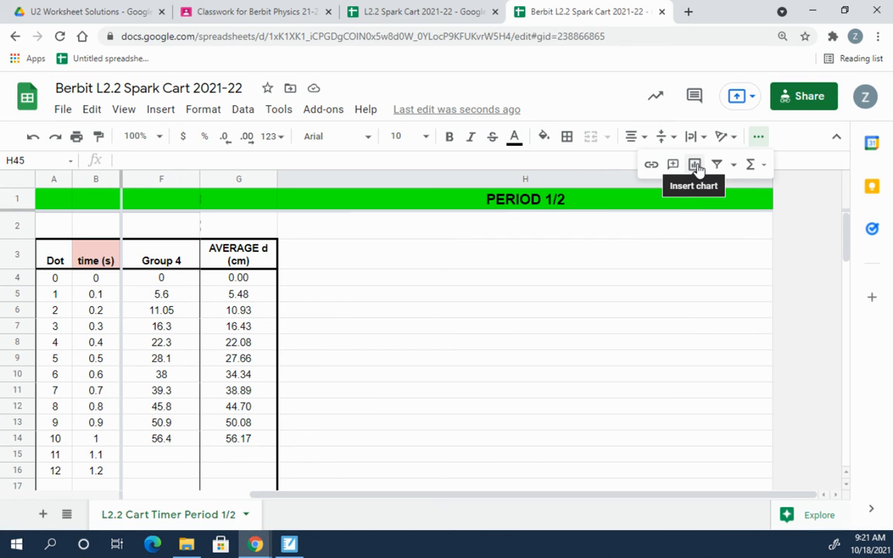
click(160, 113)
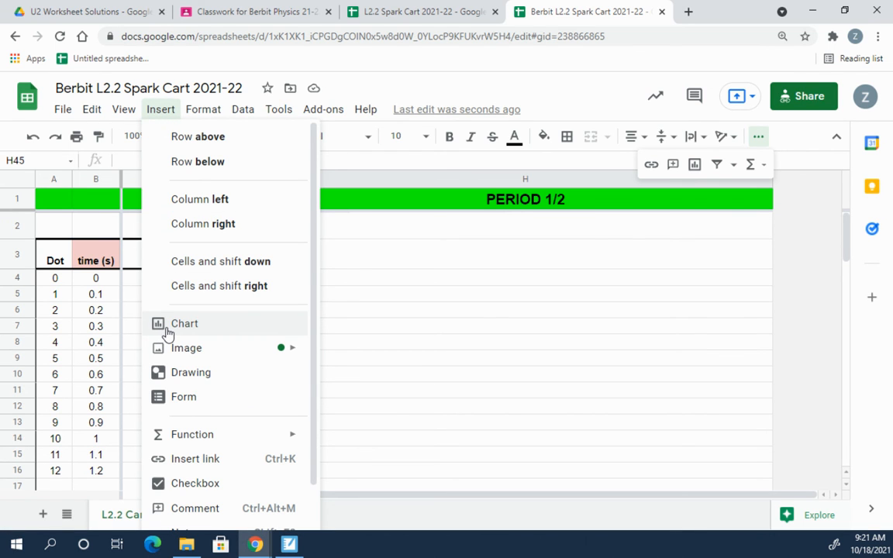
key(Escape)
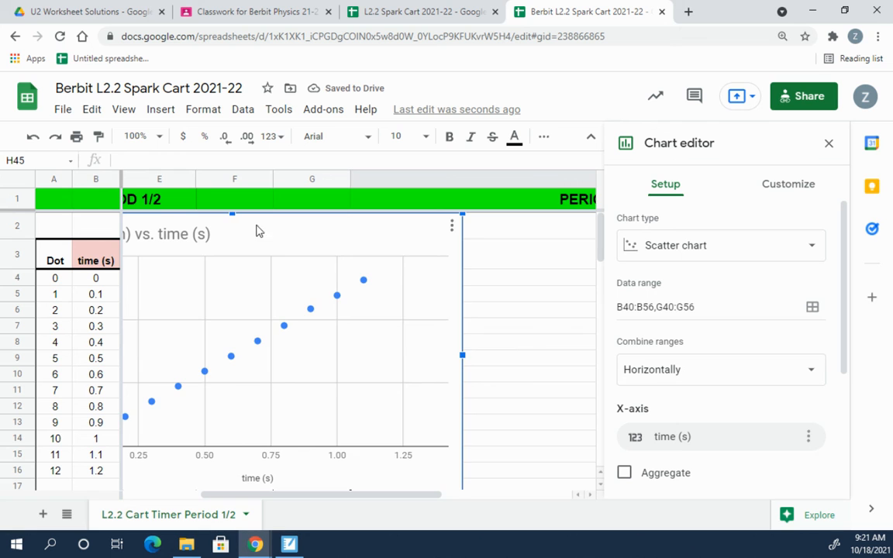
Shrink the average distance versus time chart from its corner and move it over the Steady Cart table.
drag(256, 230, 377, 226)
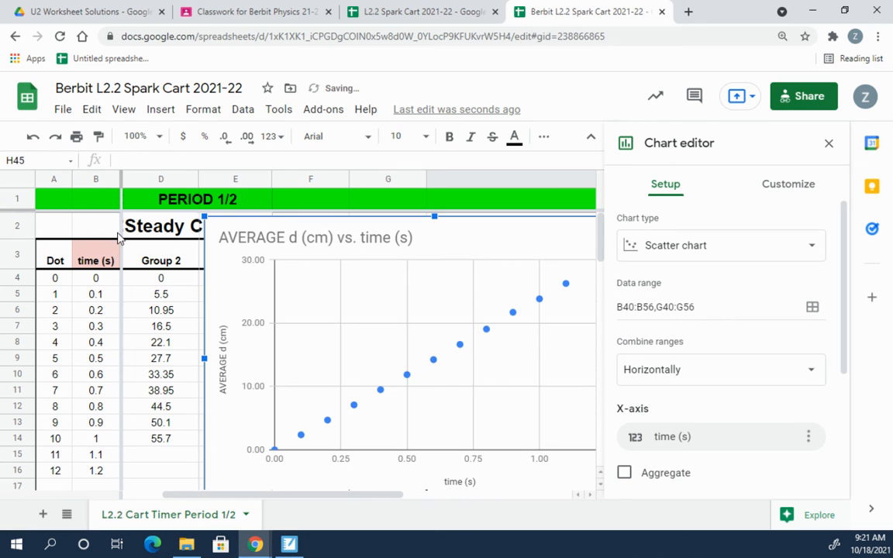
drag(205, 216, 322, 274)
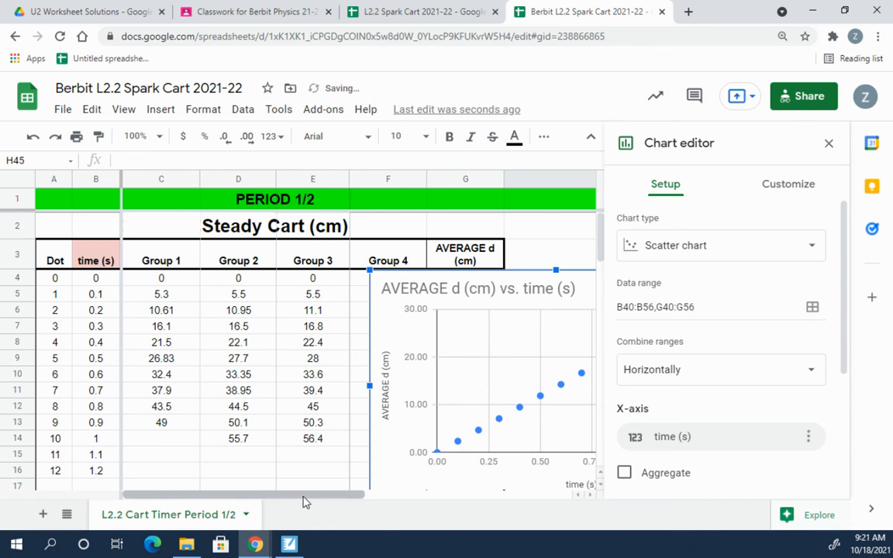
drag(303, 497, 353, 494)
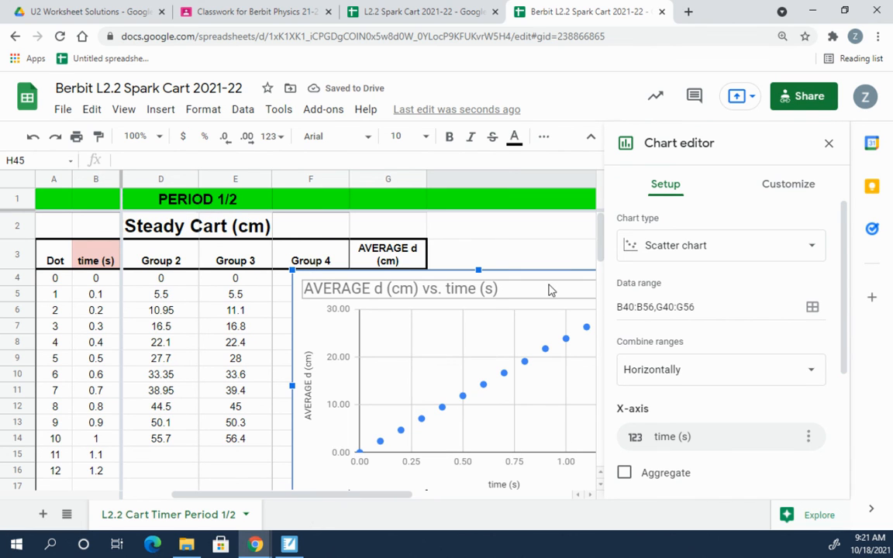
drag(534, 280, 451, 234)
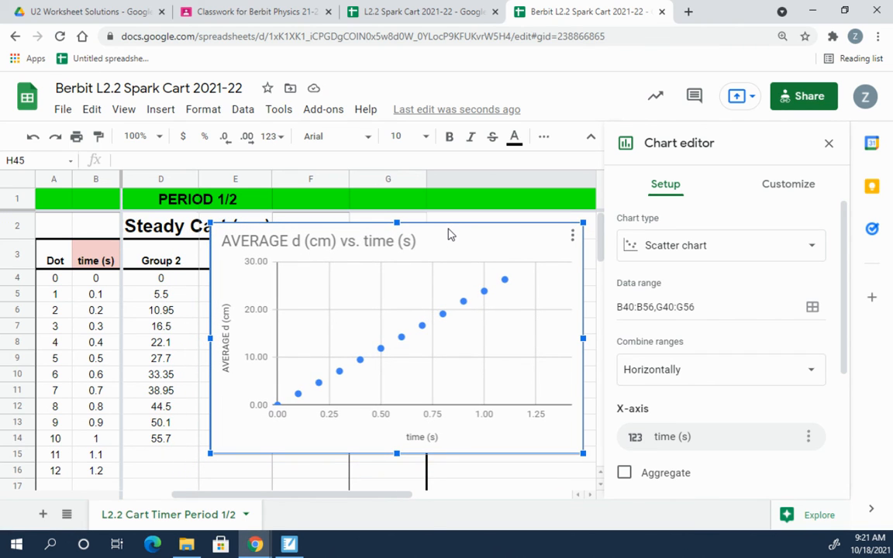
drag(451, 234, 452, 234)
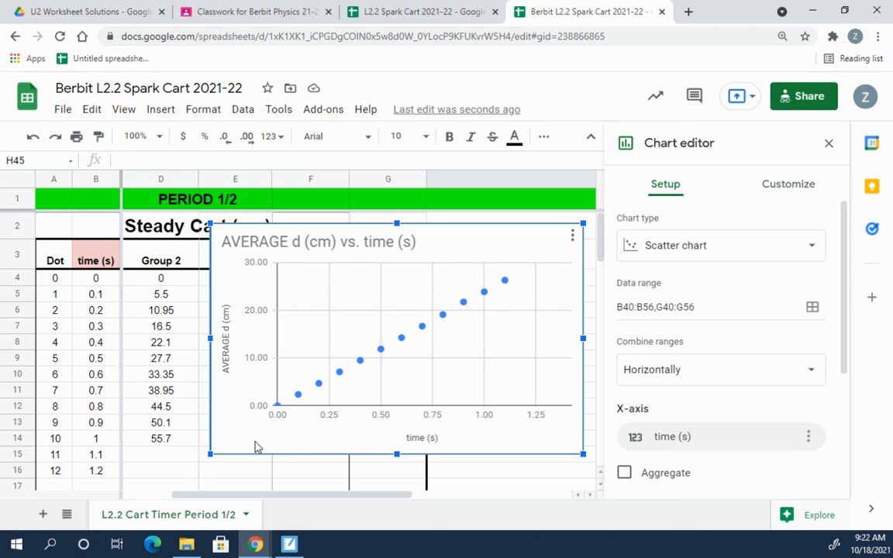
Check the chart type setting, close the chart editor and select the average distance versus time chart again.
click(726, 252)
click(726, 252)
click(829, 146)
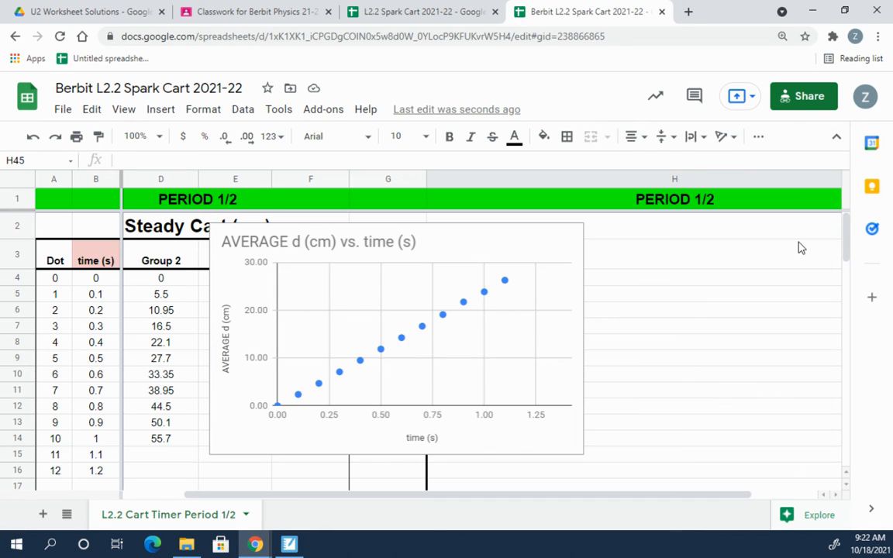
double_click(452, 229)
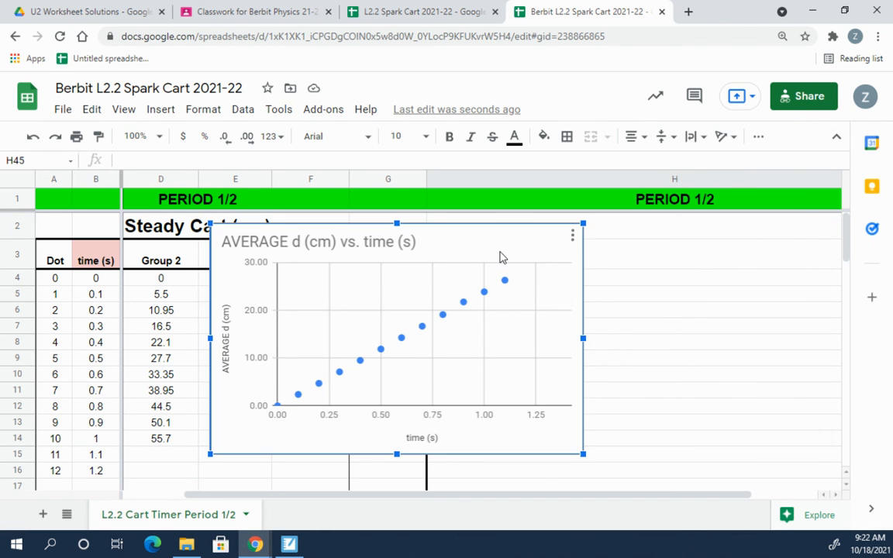